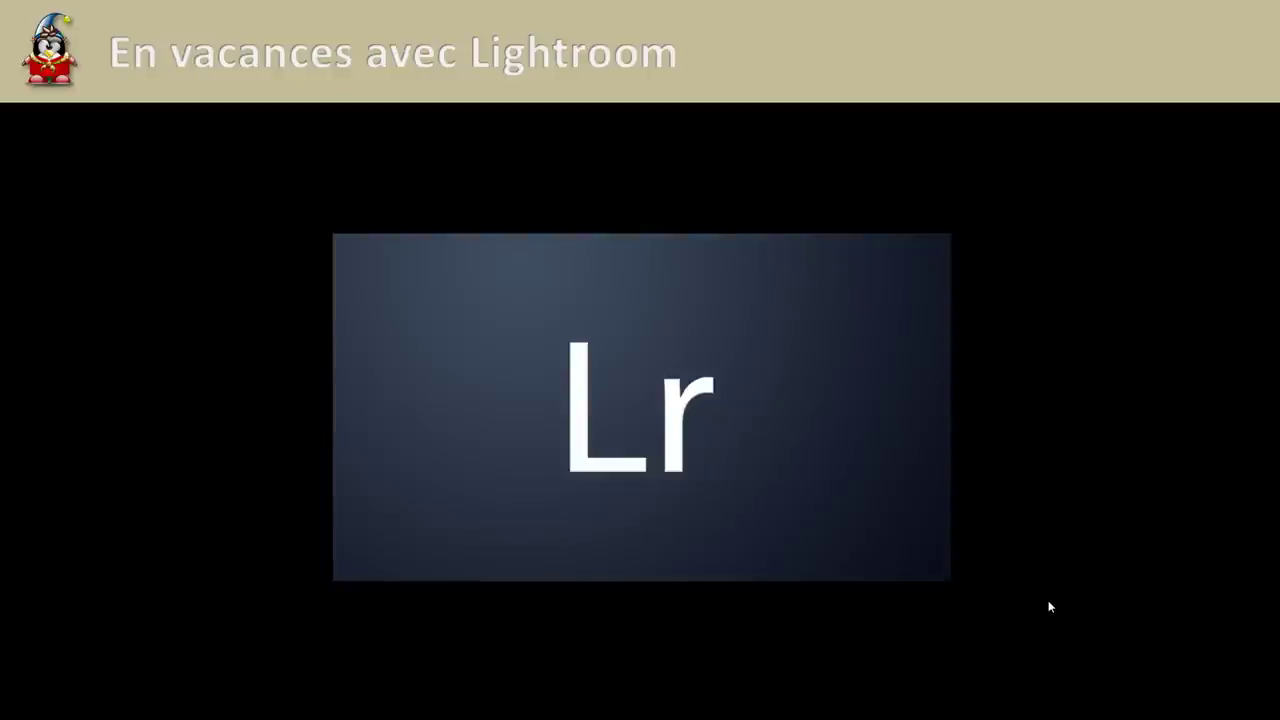
# Advance the PowerPoint slideshow from the Lightroom logo to the 'Avant de partir' slide
pyautogui.click(986, 538)
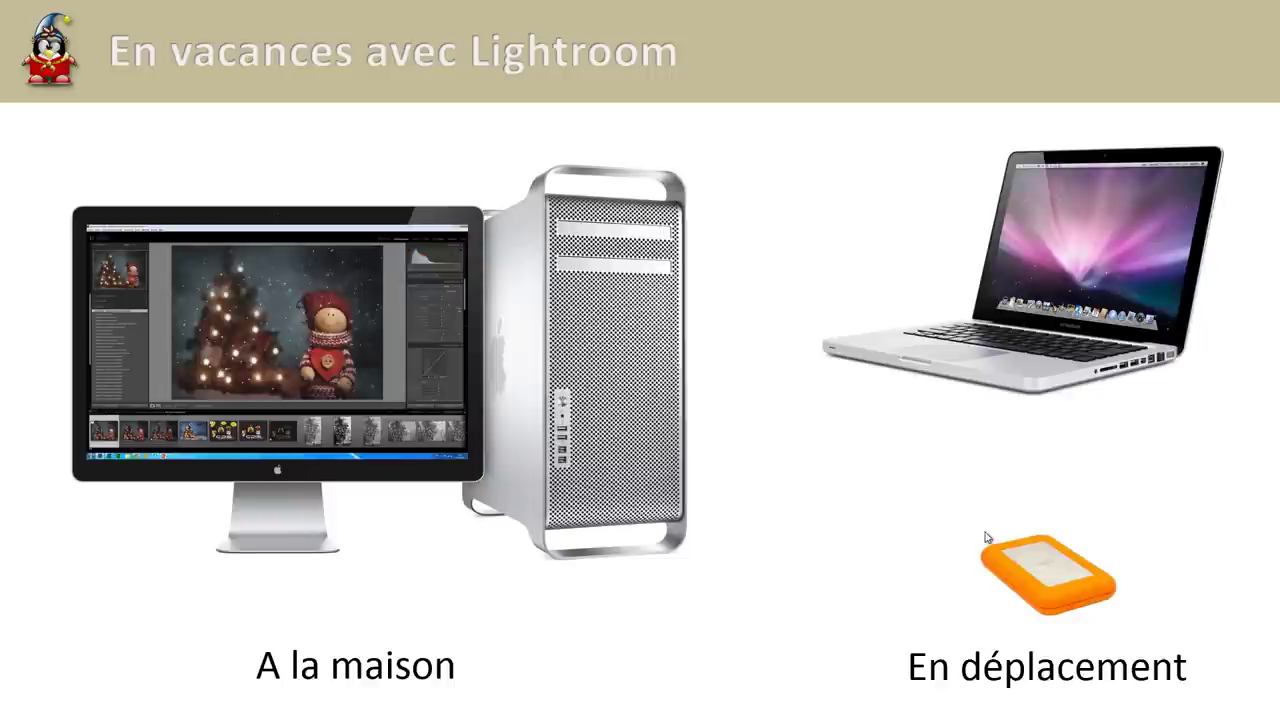
pyautogui.click(986, 538)
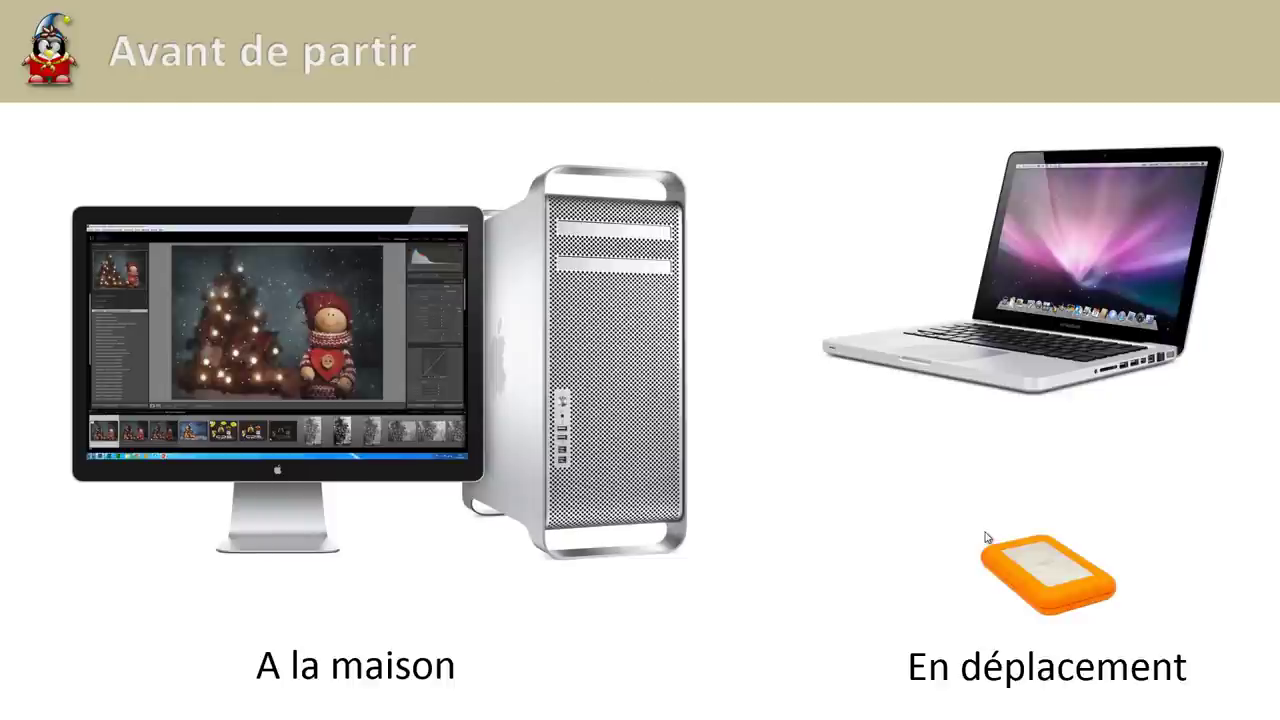
# Reveal each transfer arrow, passing through En déplacement, until the Au retour slide appears
pyautogui.click(986, 538)
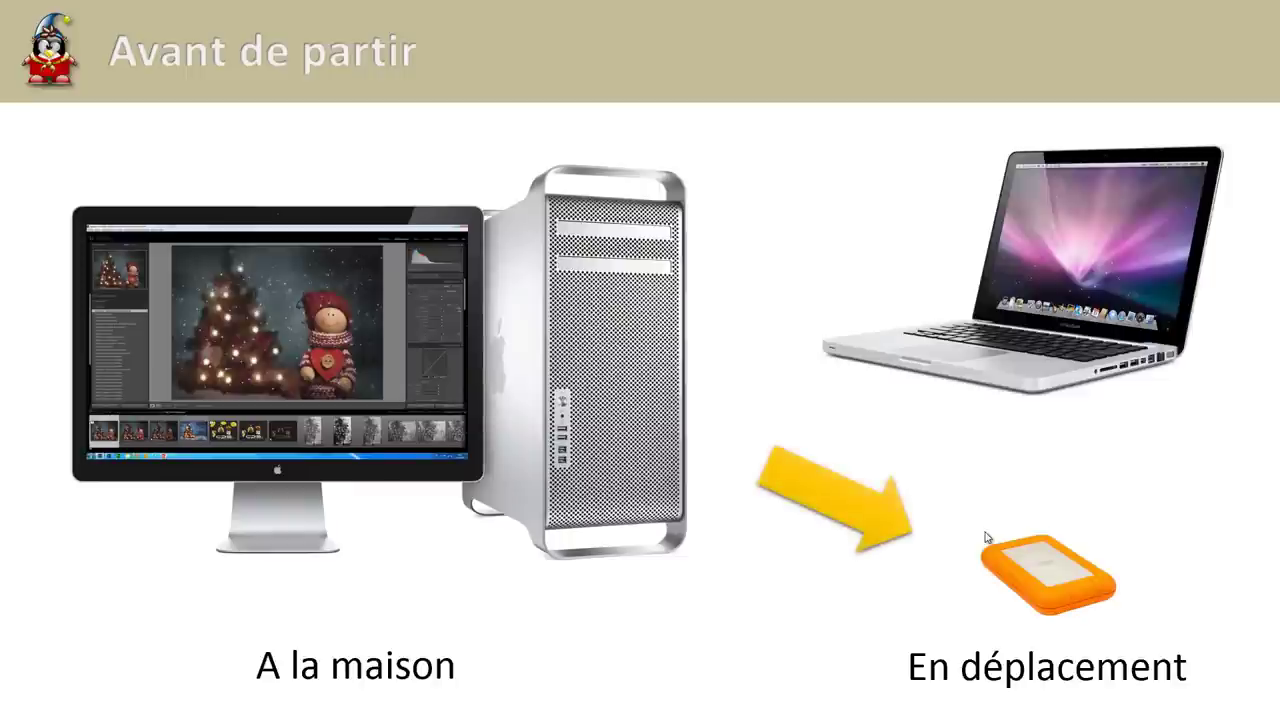
pyautogui.click(986, 538)
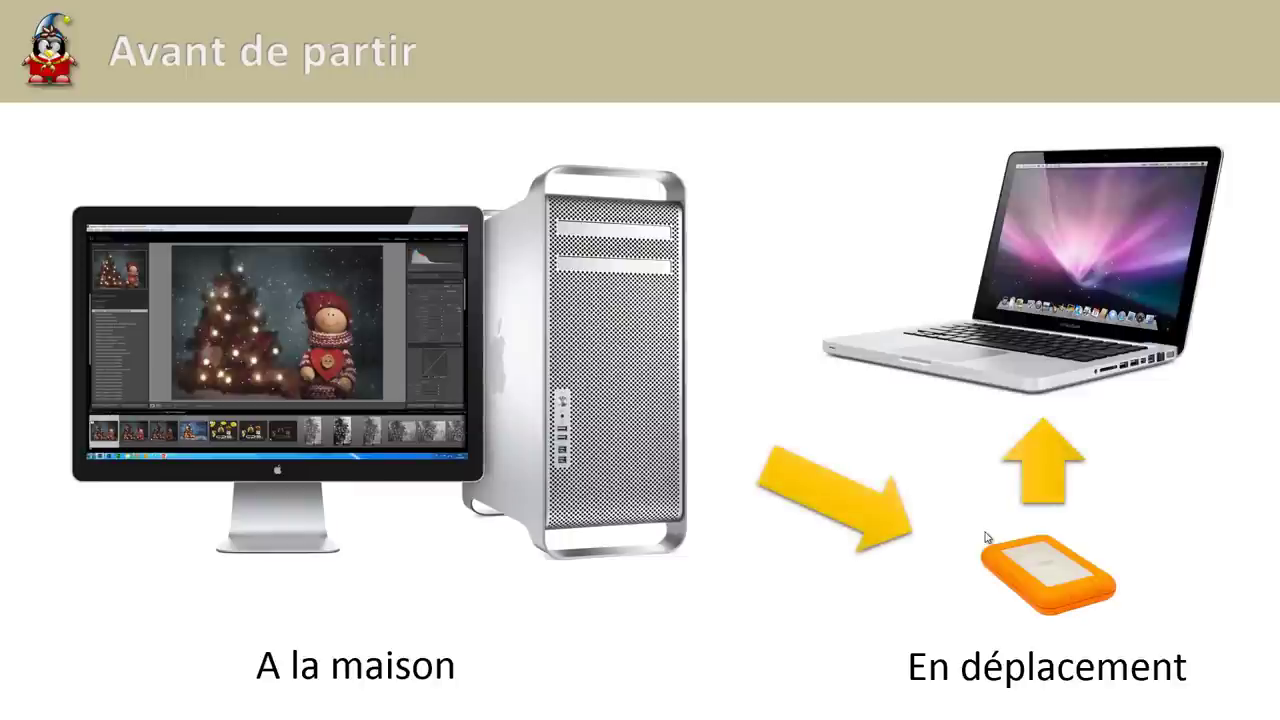
pyautogui.click(986, 538)
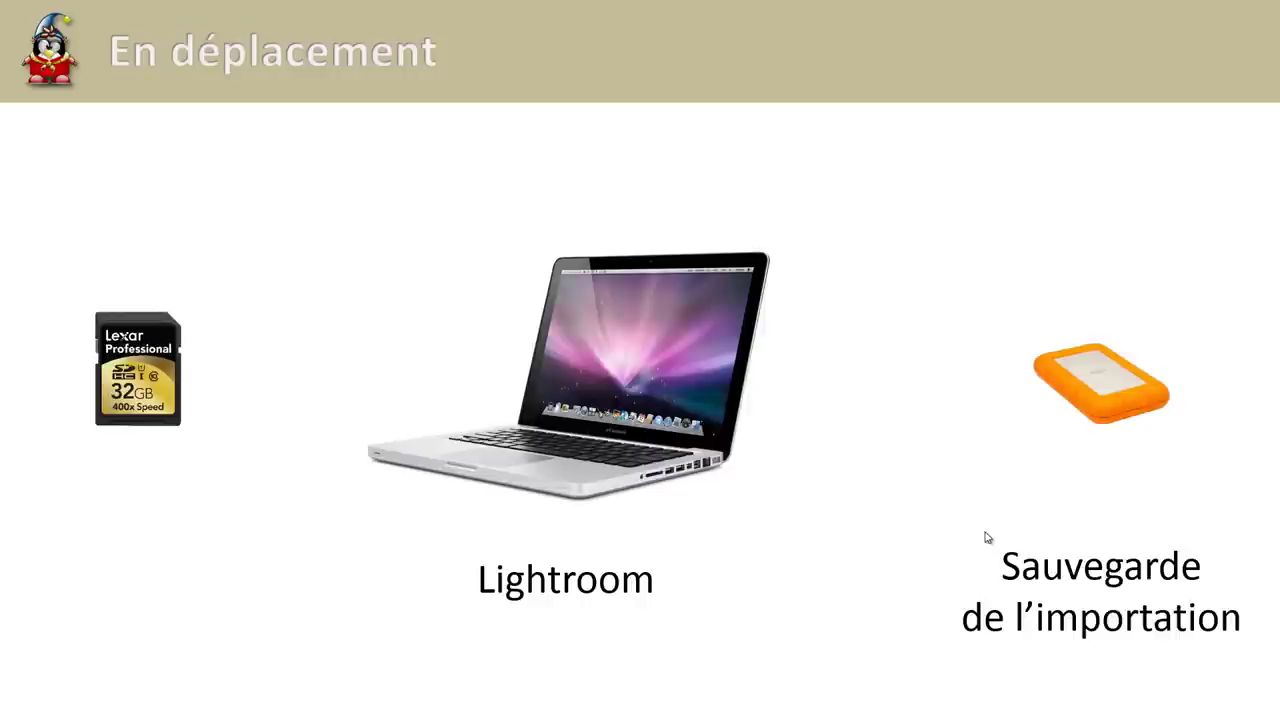
pyautogui.click(986, 538)
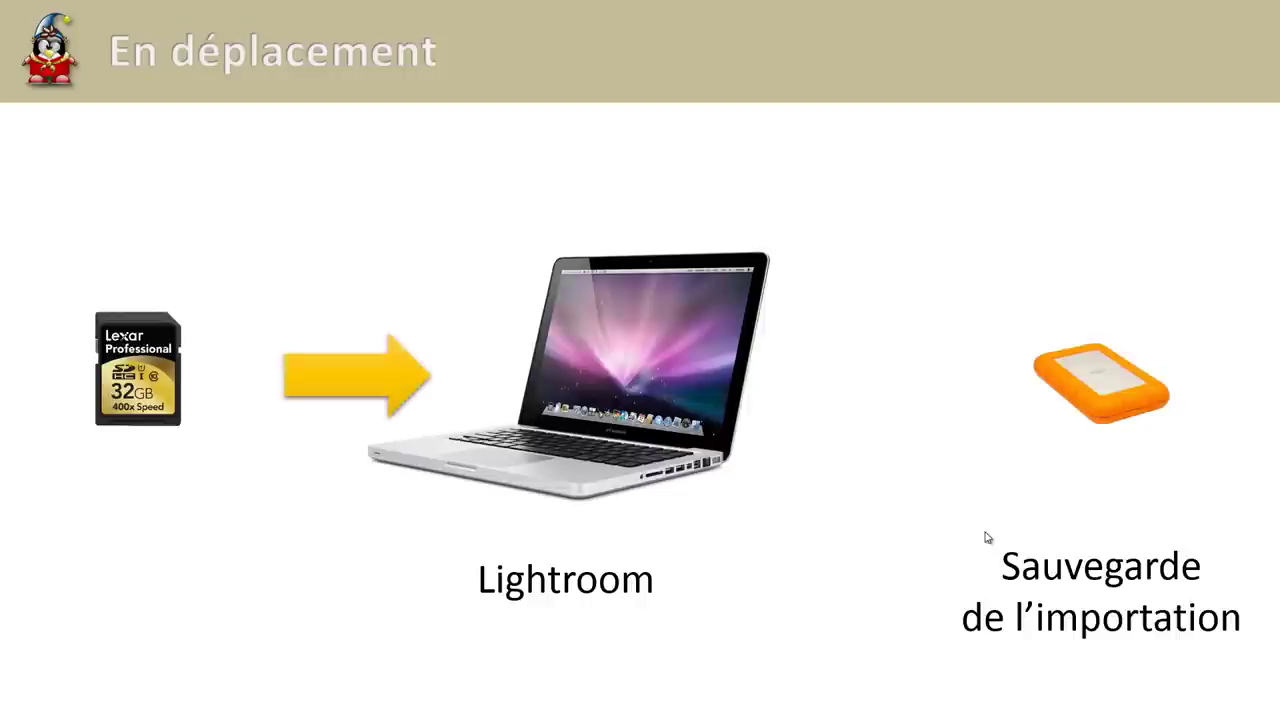
pyautogui.click(986, 538)
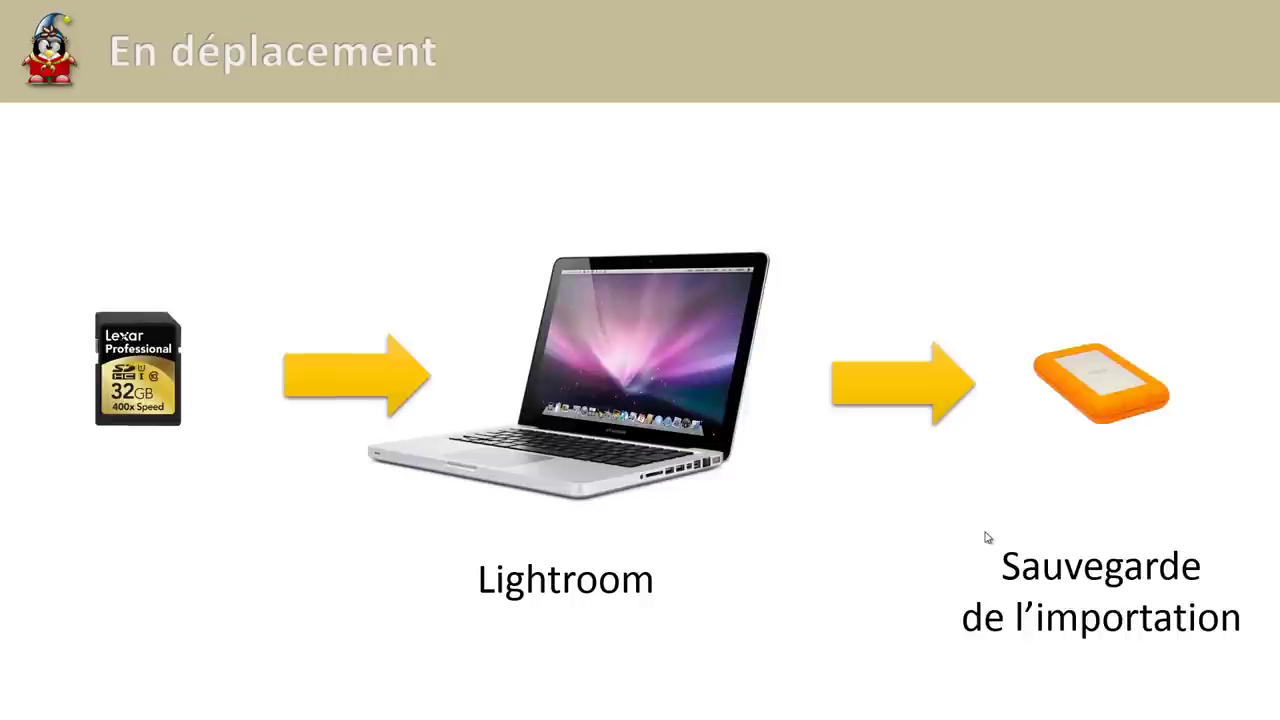
pyautogui.click(986, 538)
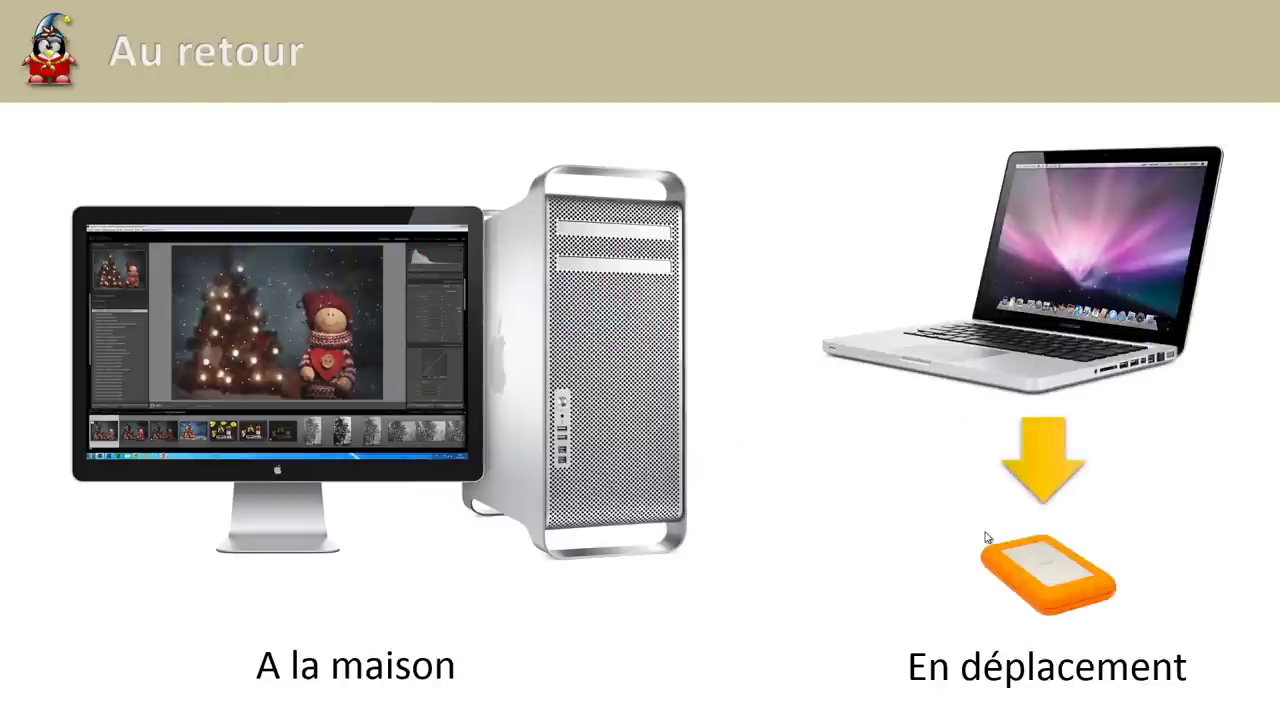
# Show the drive-to-home-computer arrow, then advance to the Environnement Lightroom bubble slide
pyautogui.click(986, 538)
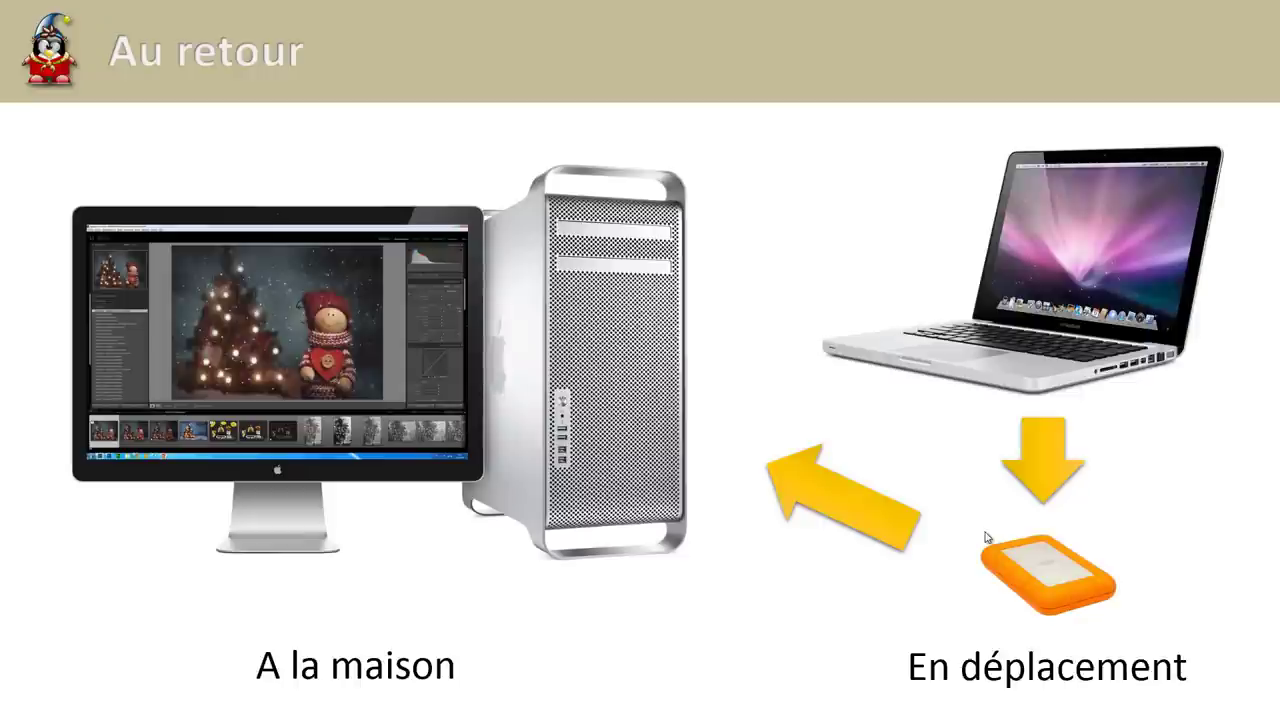
pyautogui.click(986, 538)
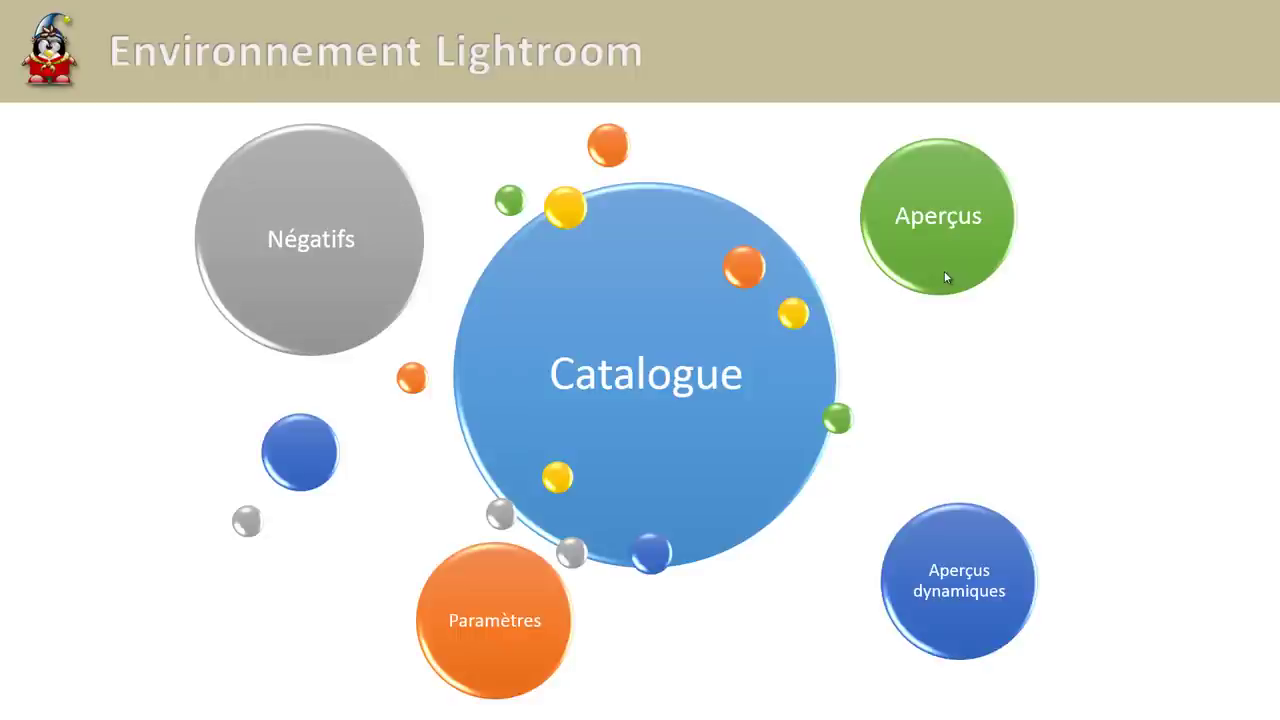
# Trigger the exit animations removing the Aperçus and Négatifs bubbles from the slide
pyautogui.click(944, 272)
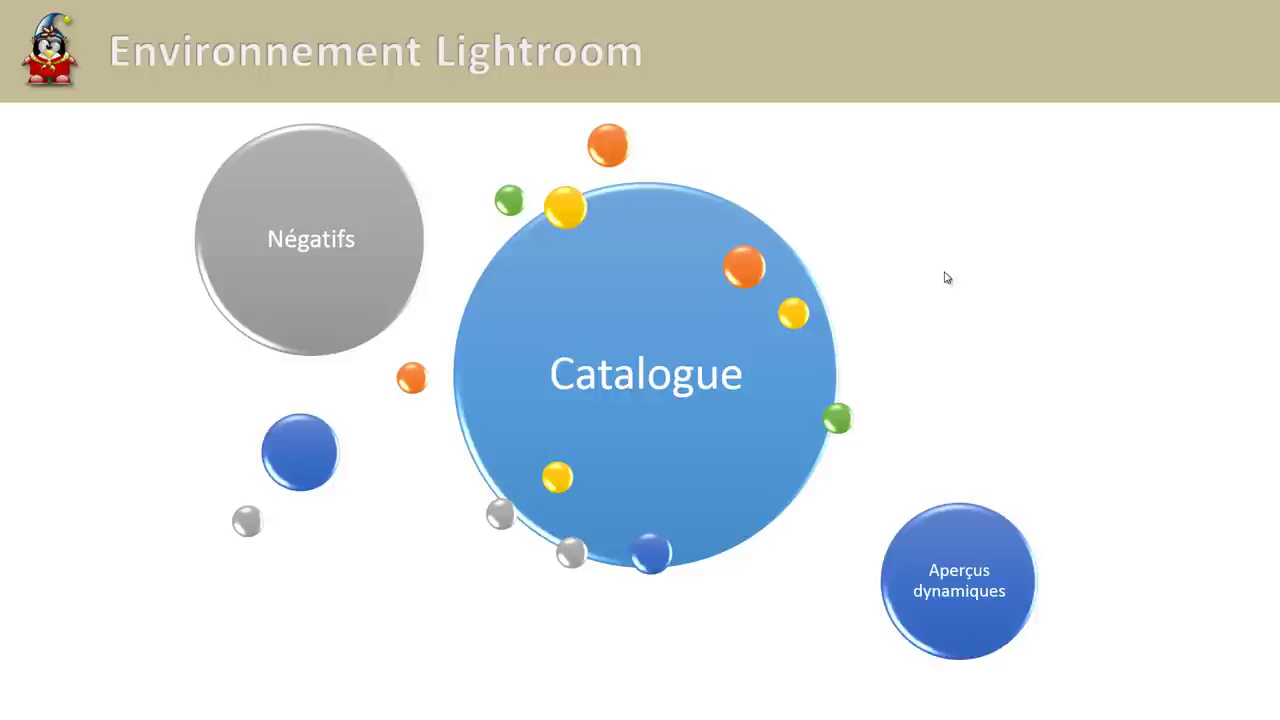
pyautogui.click(947, 278)
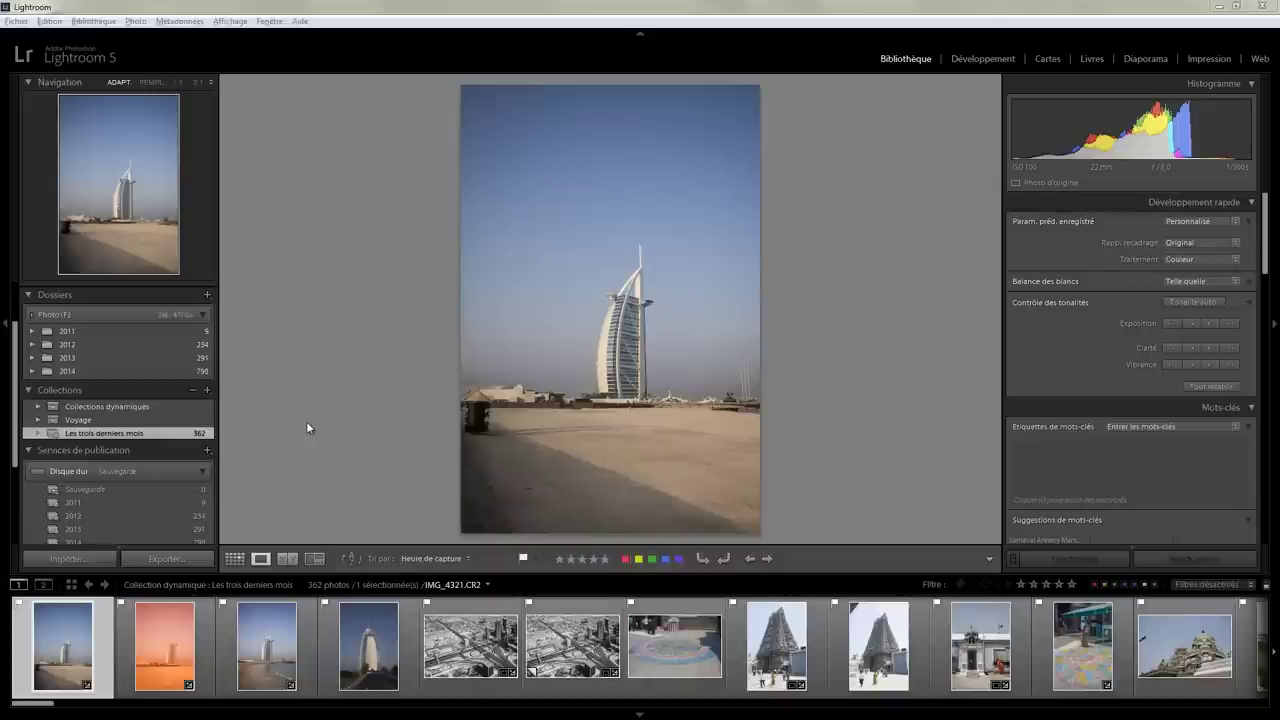
# Start exporting Les trois derniers mois as a catalogue and create folder 'Vacances avec nega' in Formation
pyautogui.rightClick(174, 433)
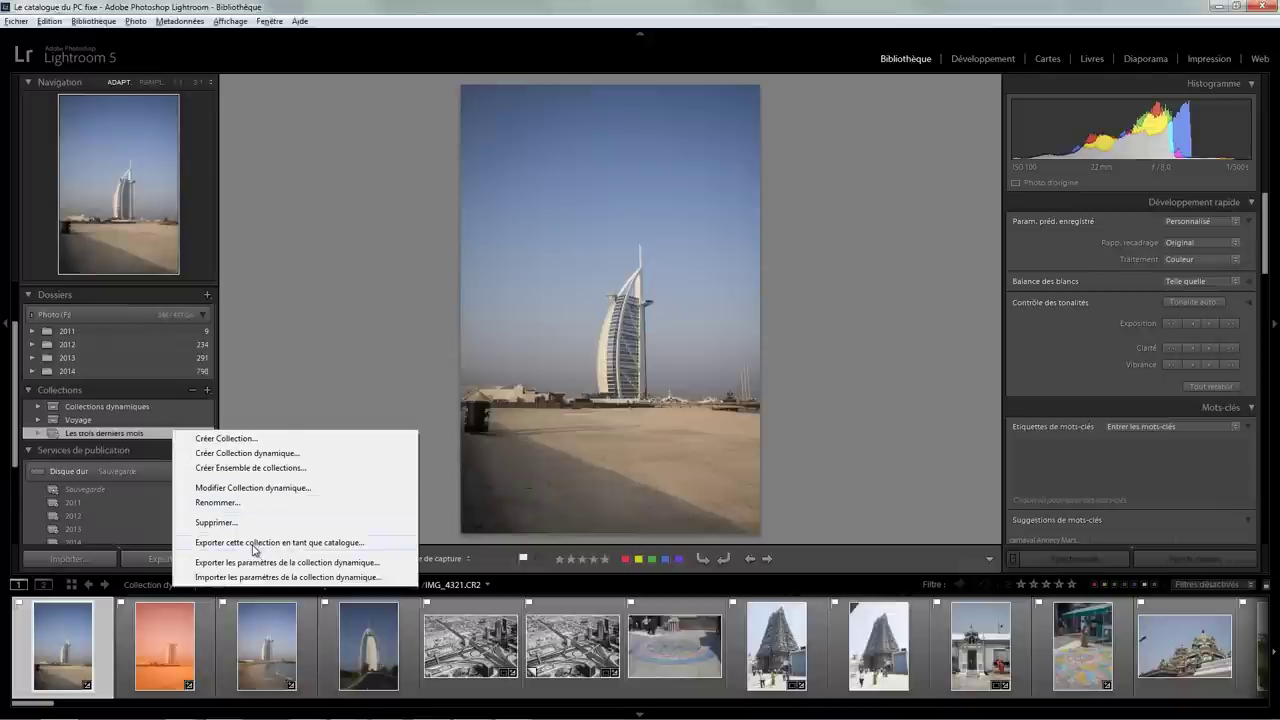
pyautogui.click(254, 543)
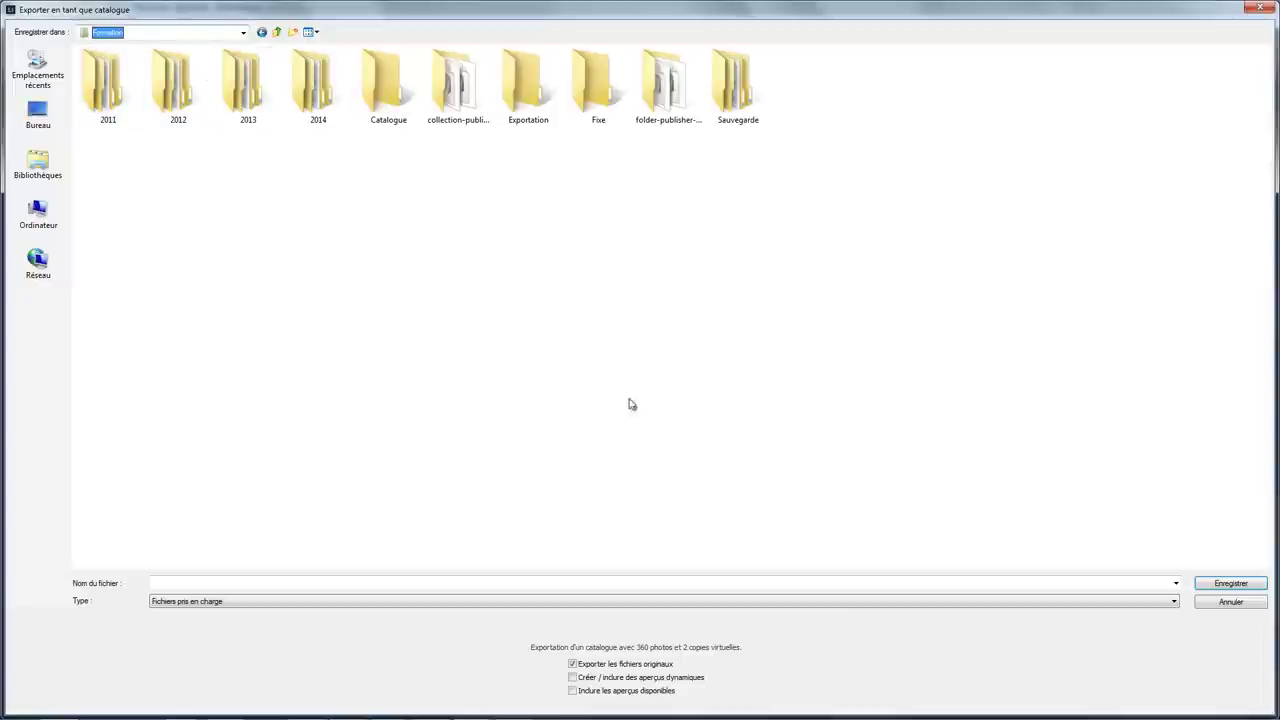
pyautogui.rightClick(460, 401)
pyautogui.moveTo(510, 558)
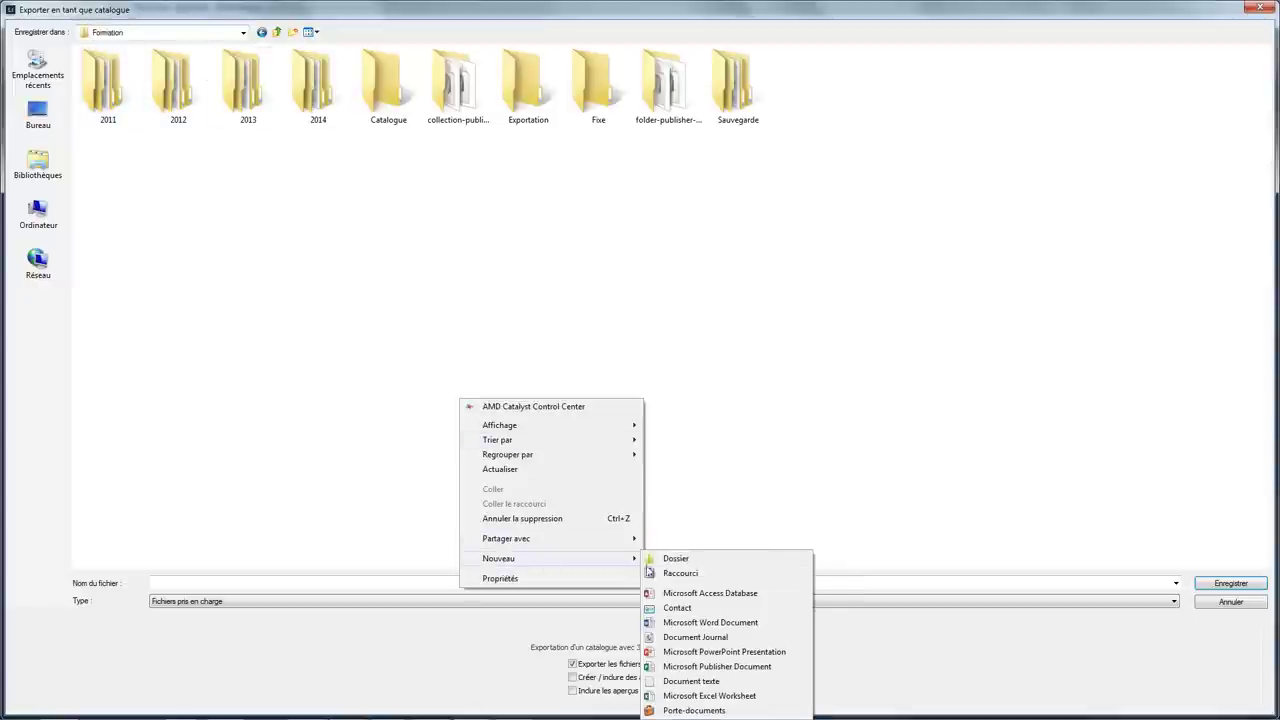
pyautogui.click(680, 558)
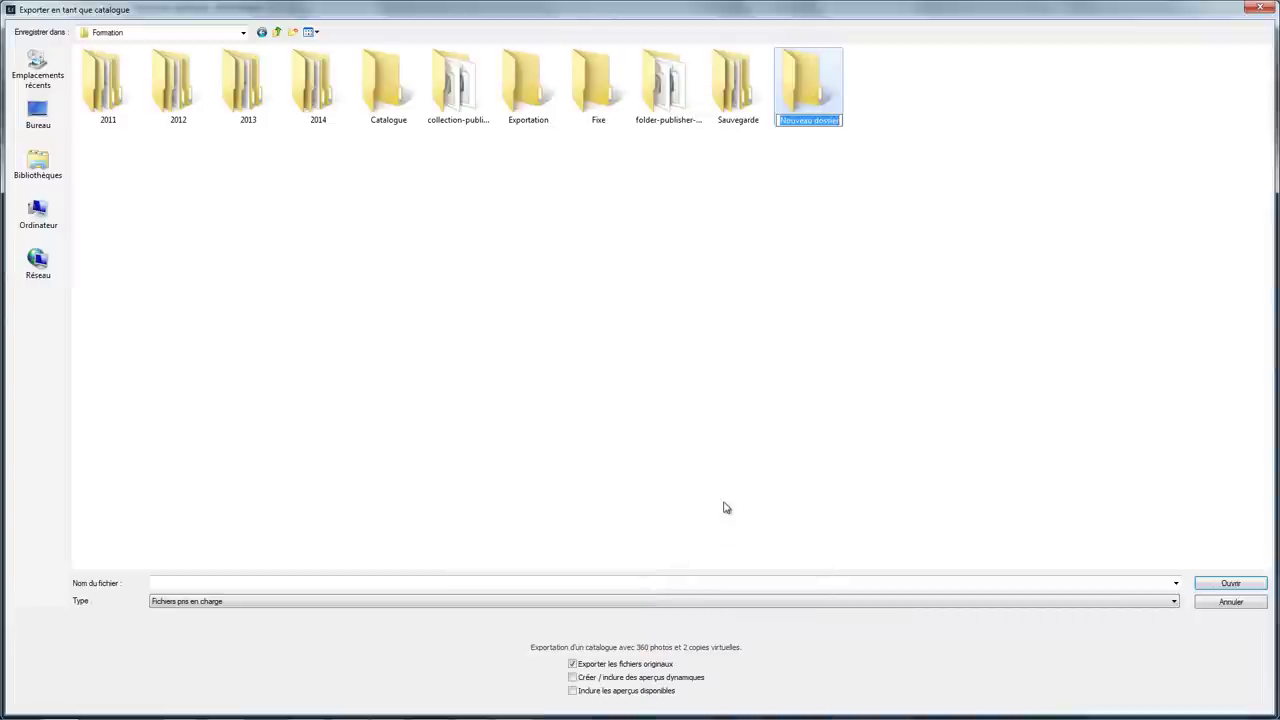
pyautogui.write('Vacances')
pyautogui.write(' avec ne')
pyautogui.write('ga')
pyautogui.press('Return')
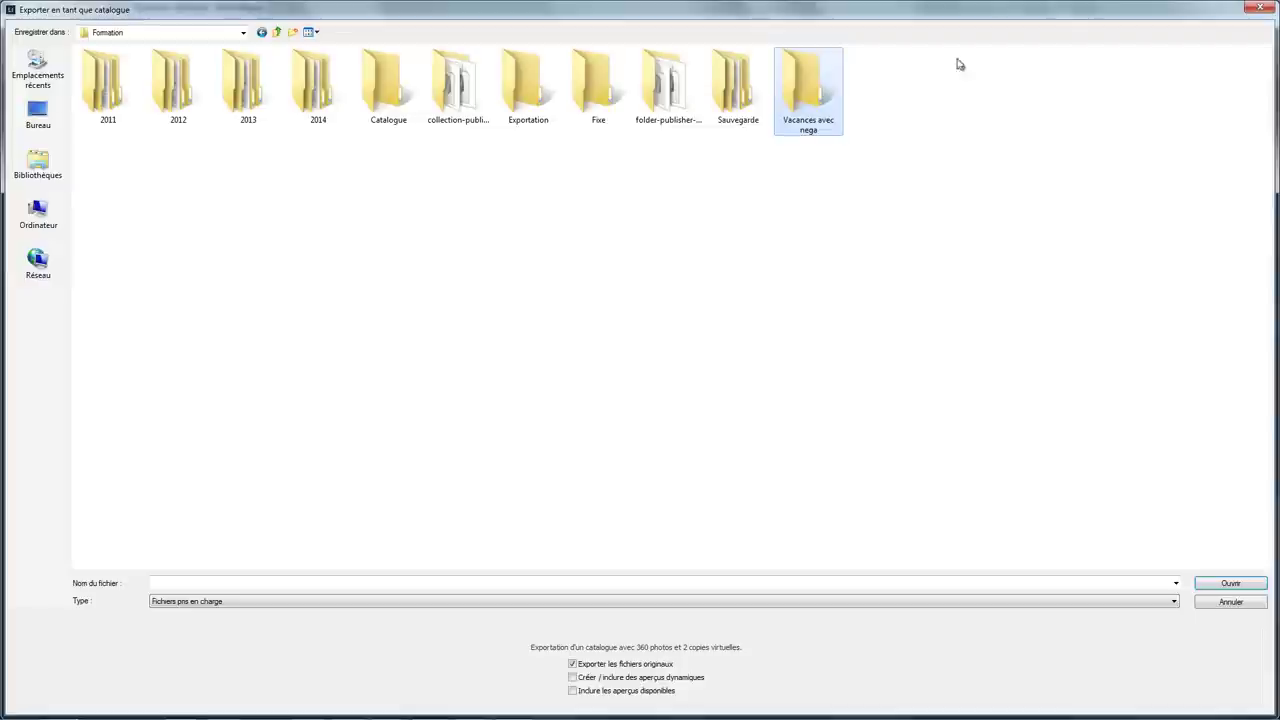
# Add a second folder 'Vacances sans nega', then open 'Vacances avec nega' as the destination
pyautogui.rightClick(728, 296)
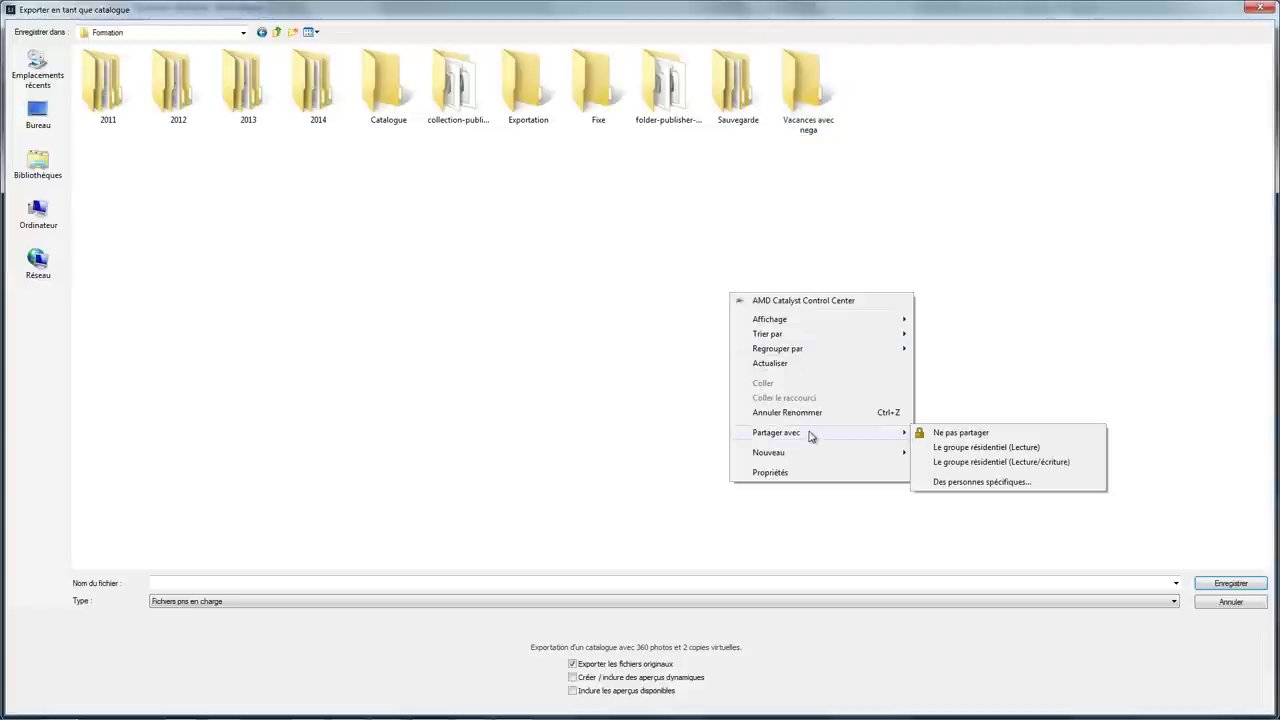
pyautogui.moveTo(769, 452)
pyautogui.click(945, 453)
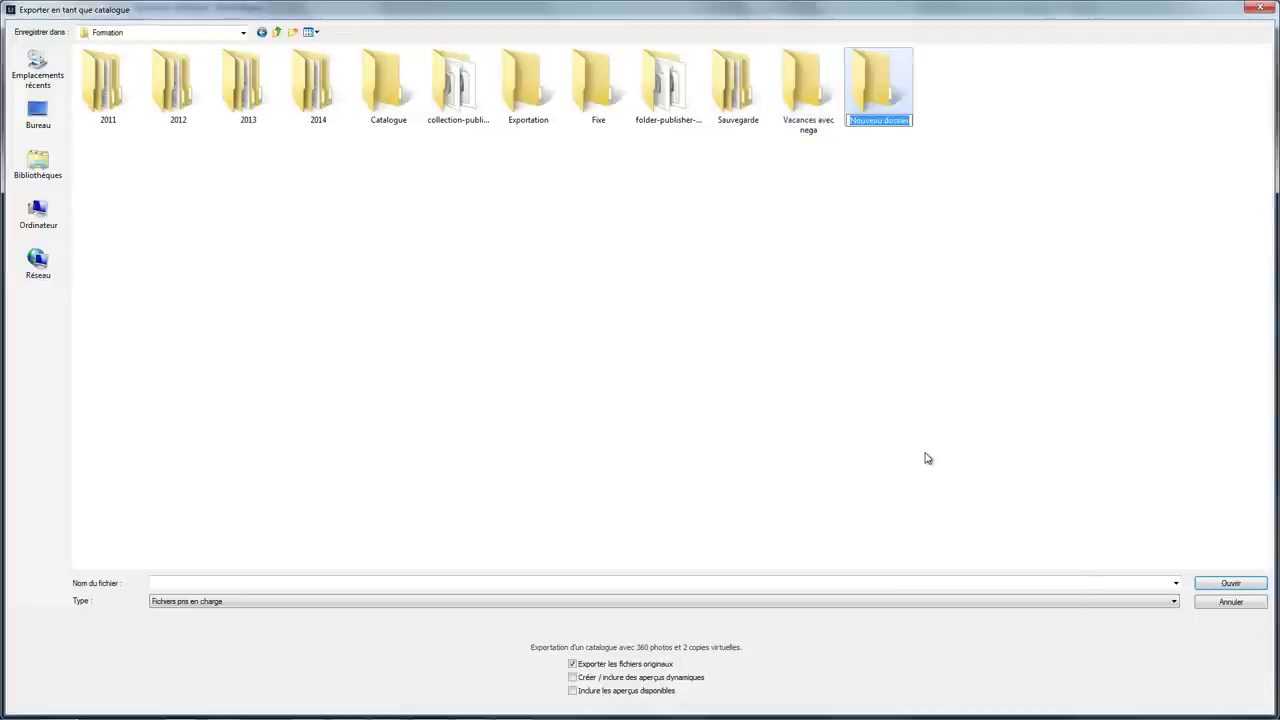
pyautogui.write('Vacances s')
pyautogui.write('a')
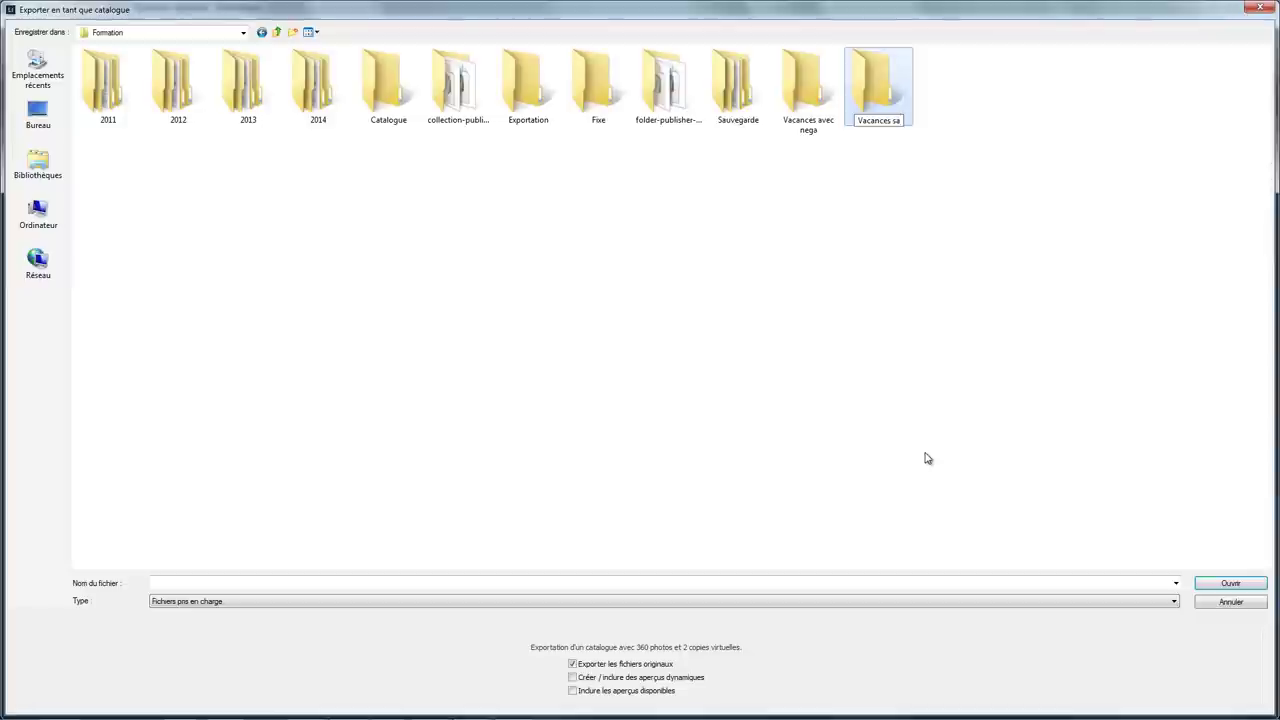
pyautogui.write('ns nega')
pyautogui.doubleClick(792, 140)
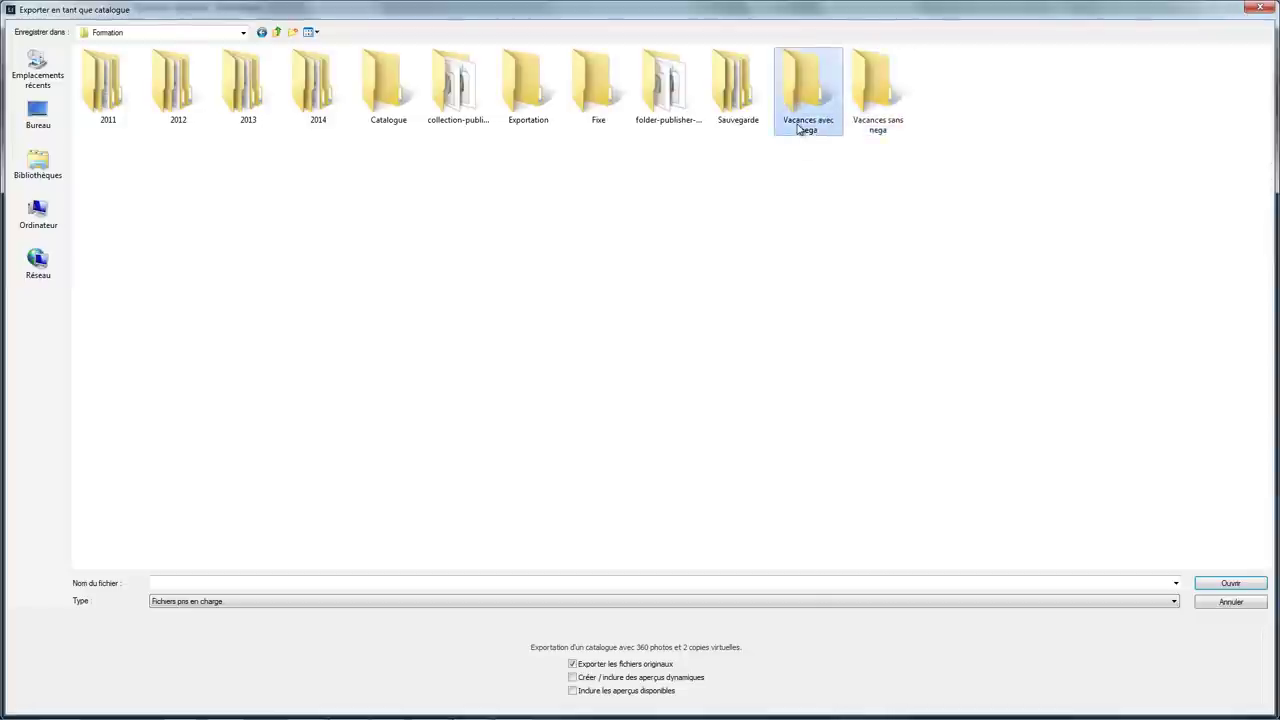
pyautogui.click(207, 584)
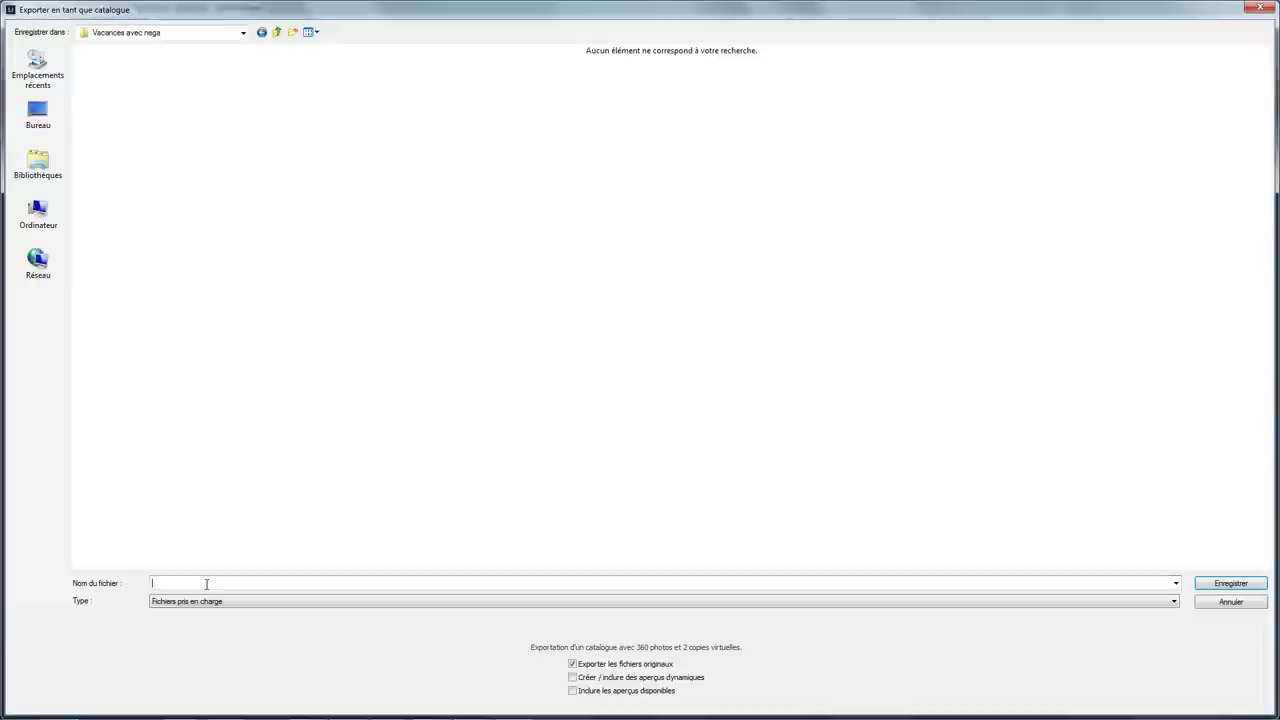
pyautogui.write('vacances ')
pyautogui.write('avec nega')
pyautogui.click(1224, 586)
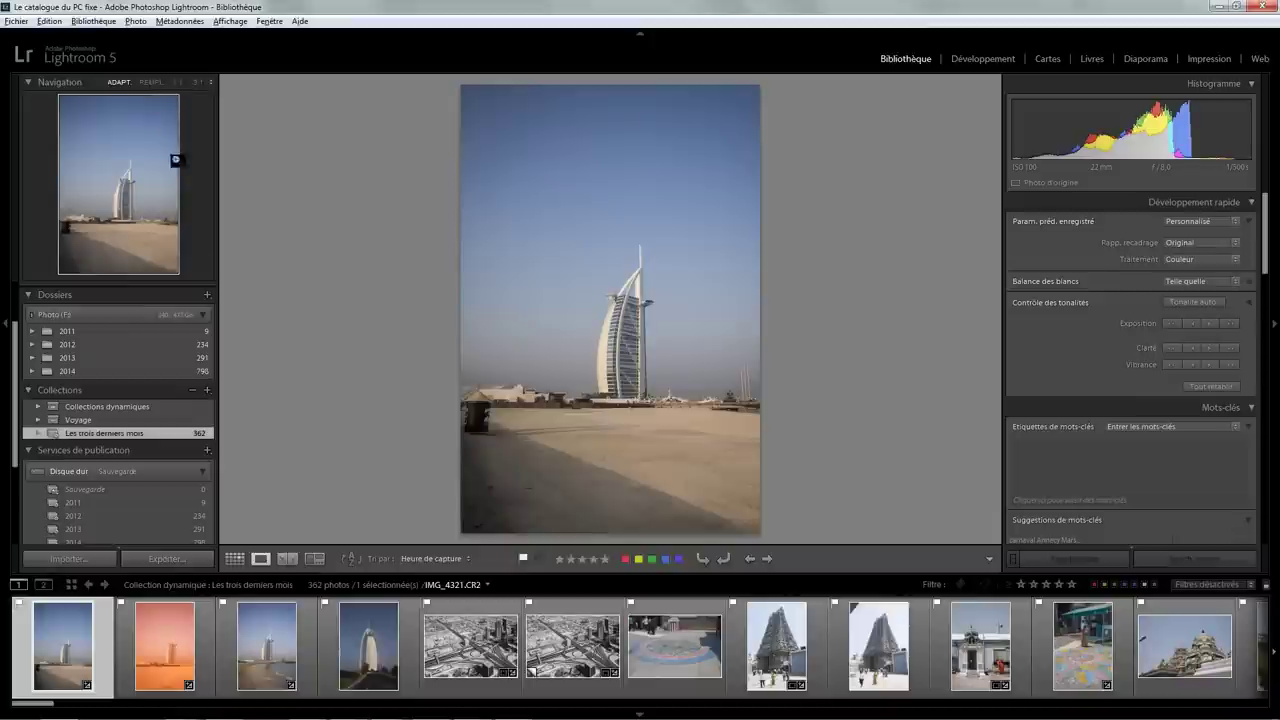
# Export Les trois derniers mois as catalogue 'Vacances sans nega' into its folder, without originals
pyautogui.rightClick(135, 431)
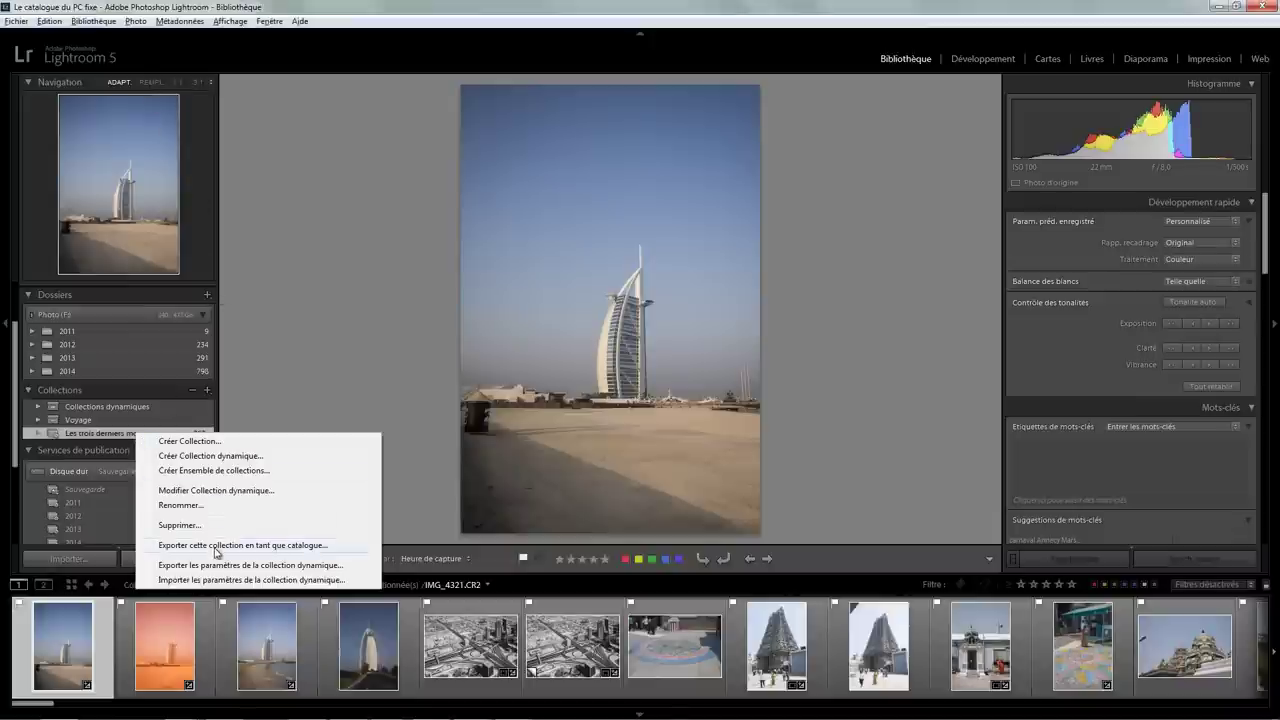
pyautogui.click(215, 548)
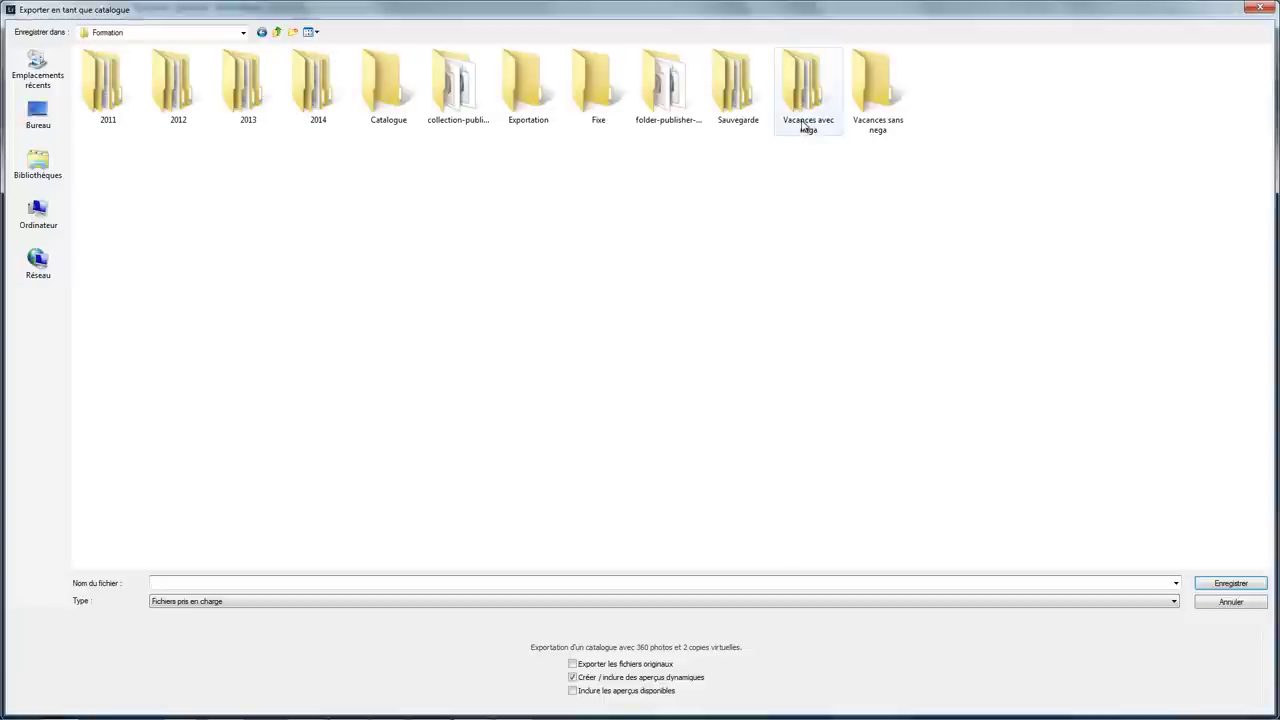
pyautogui.doubleClick(880, 125)
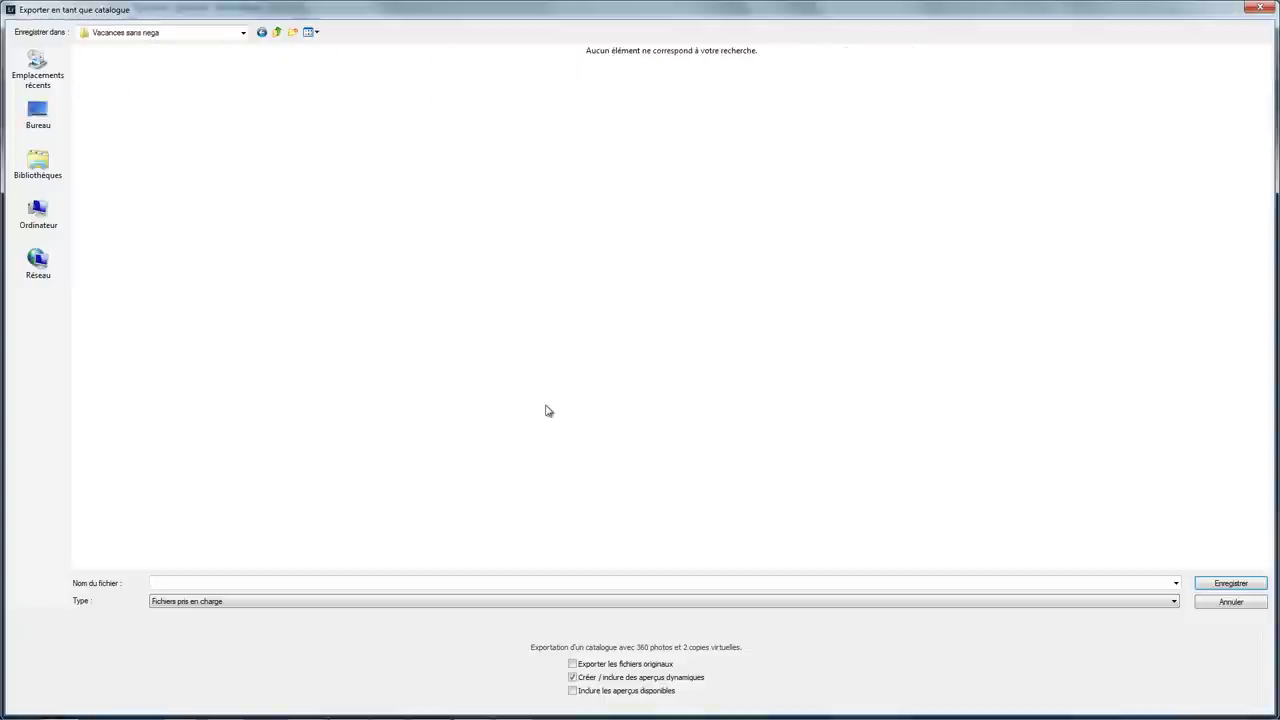
pyautogui.click(225, 583)
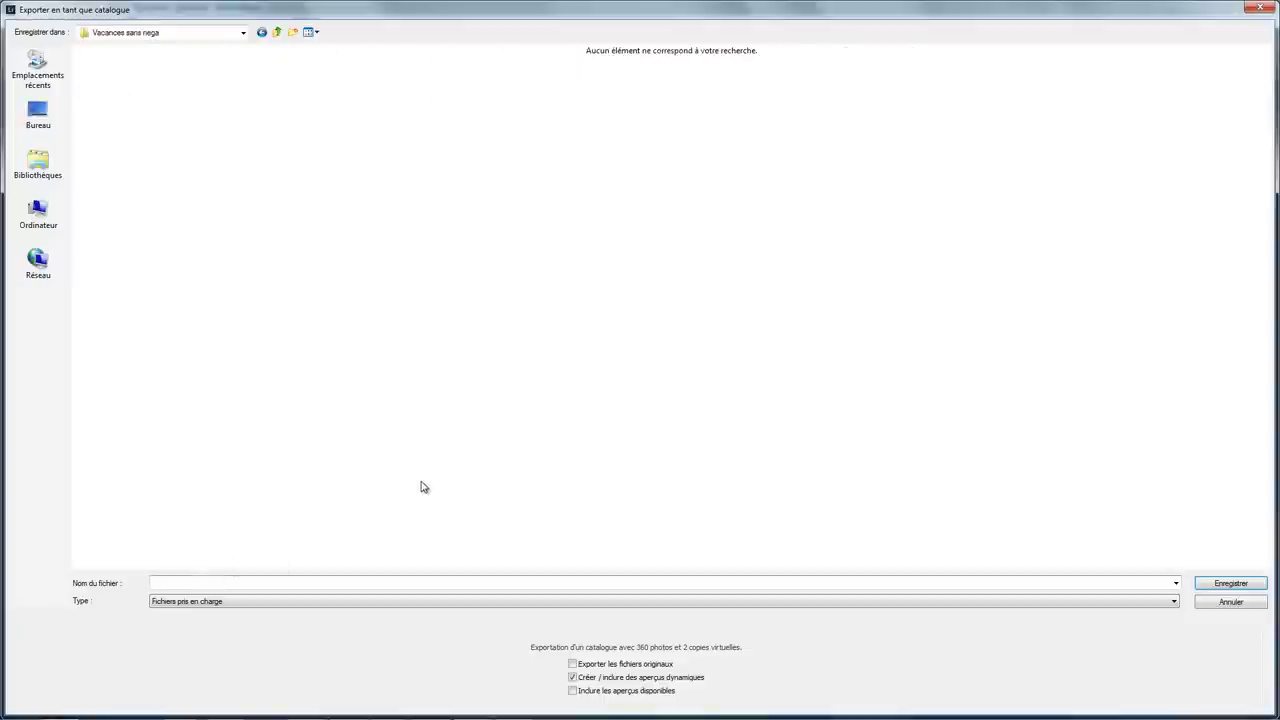
pyautogui.write('Vacances s')
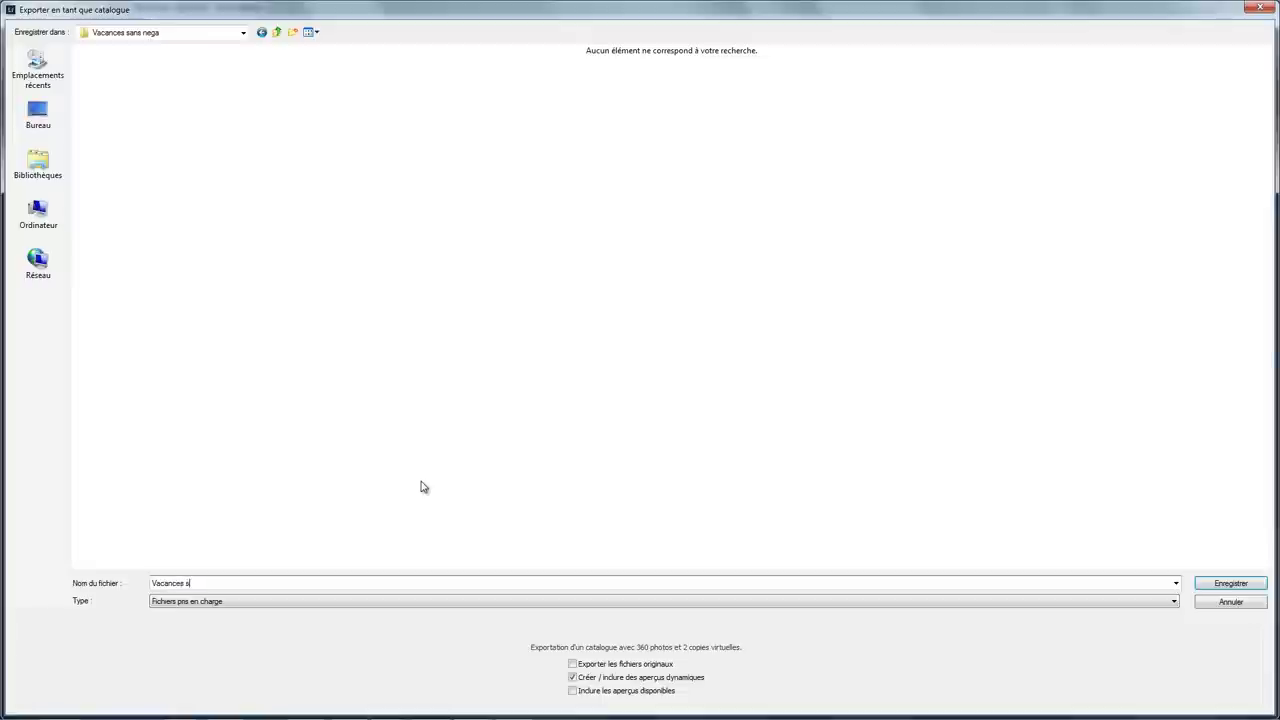
pyautogui.write('ans n')
pyautogui.write('ega')
pyautogui.click(1231, 584)
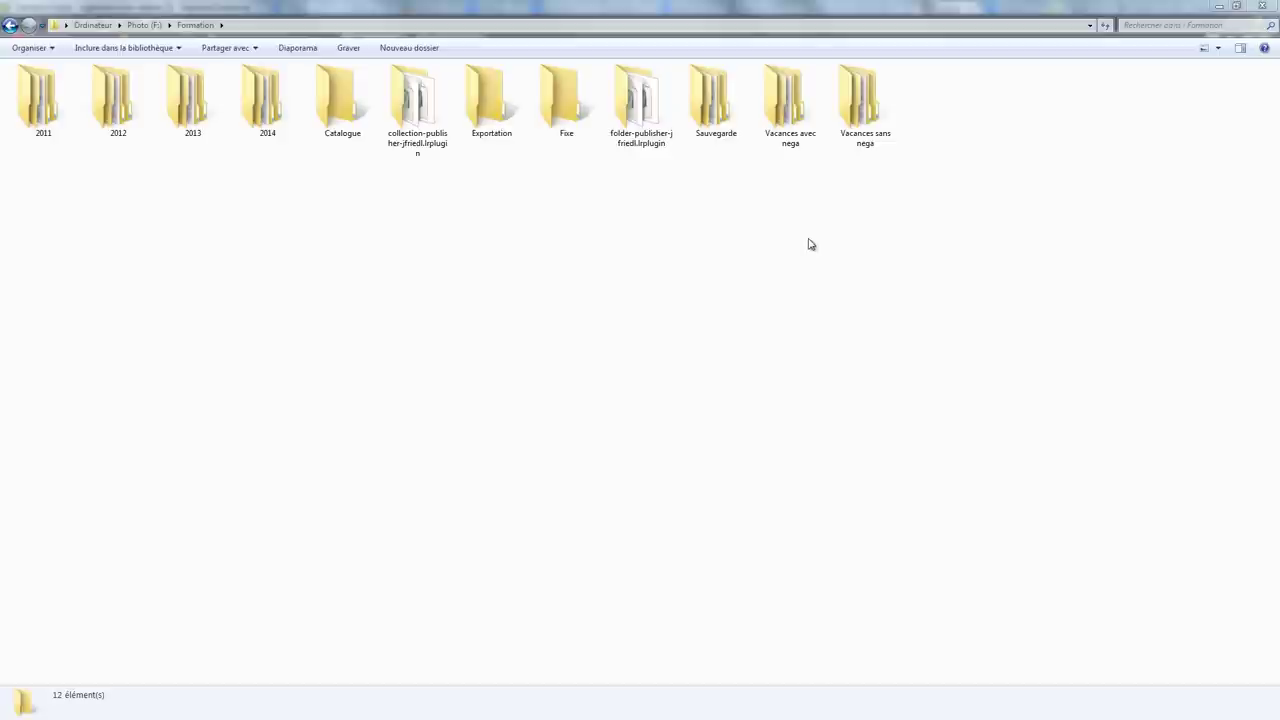
pyautogui.click(784, 134)
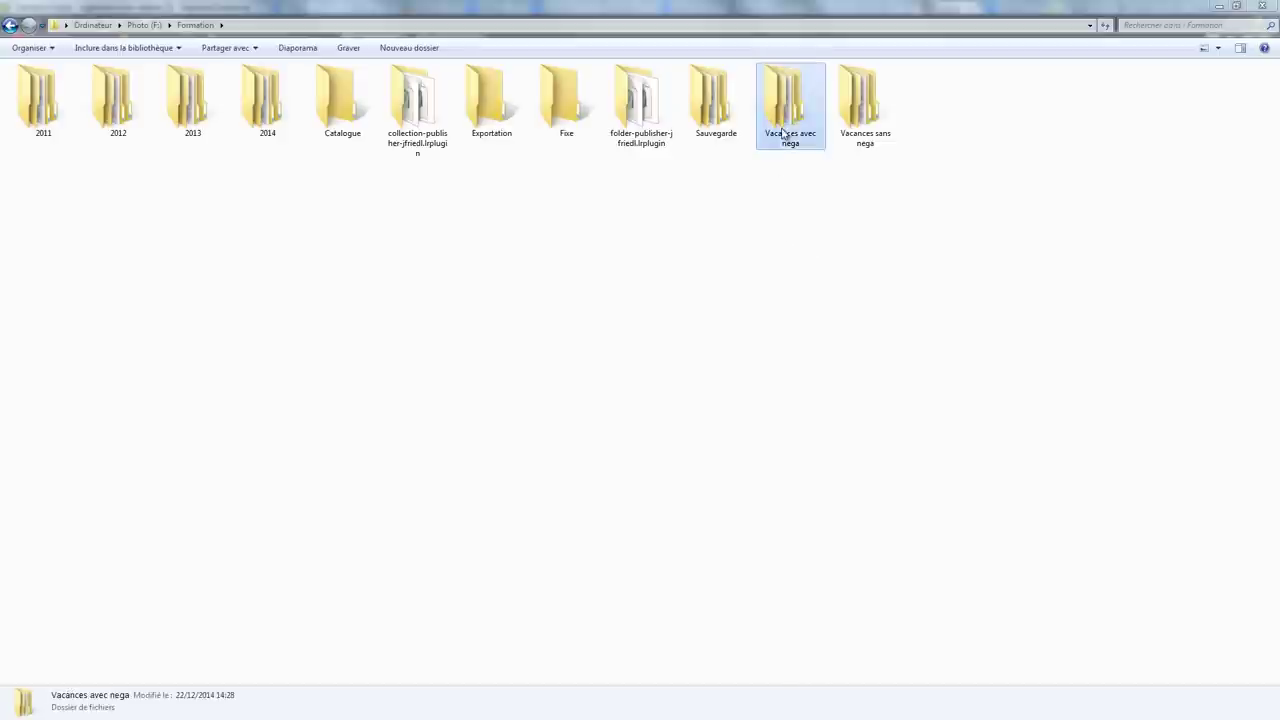
pyautogui.rightClick(784, 134)
pyautogui.click(824, 488)
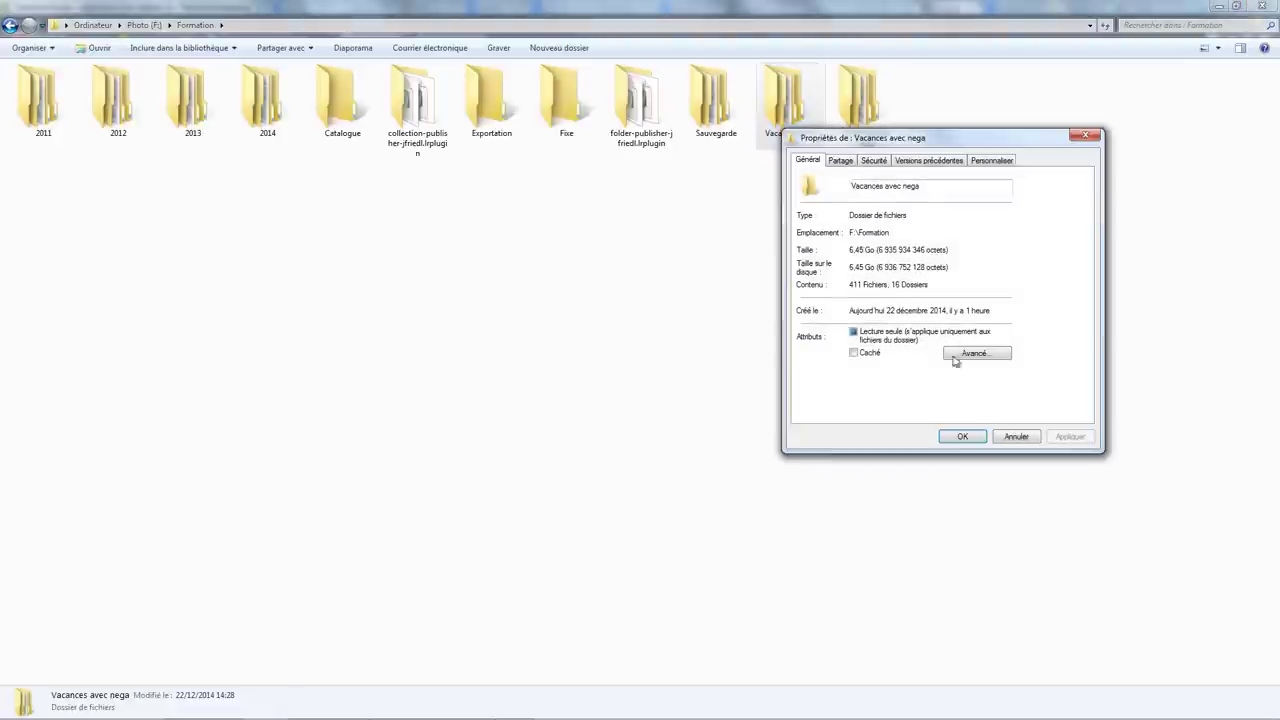
pyautogui.click(1016, 436)
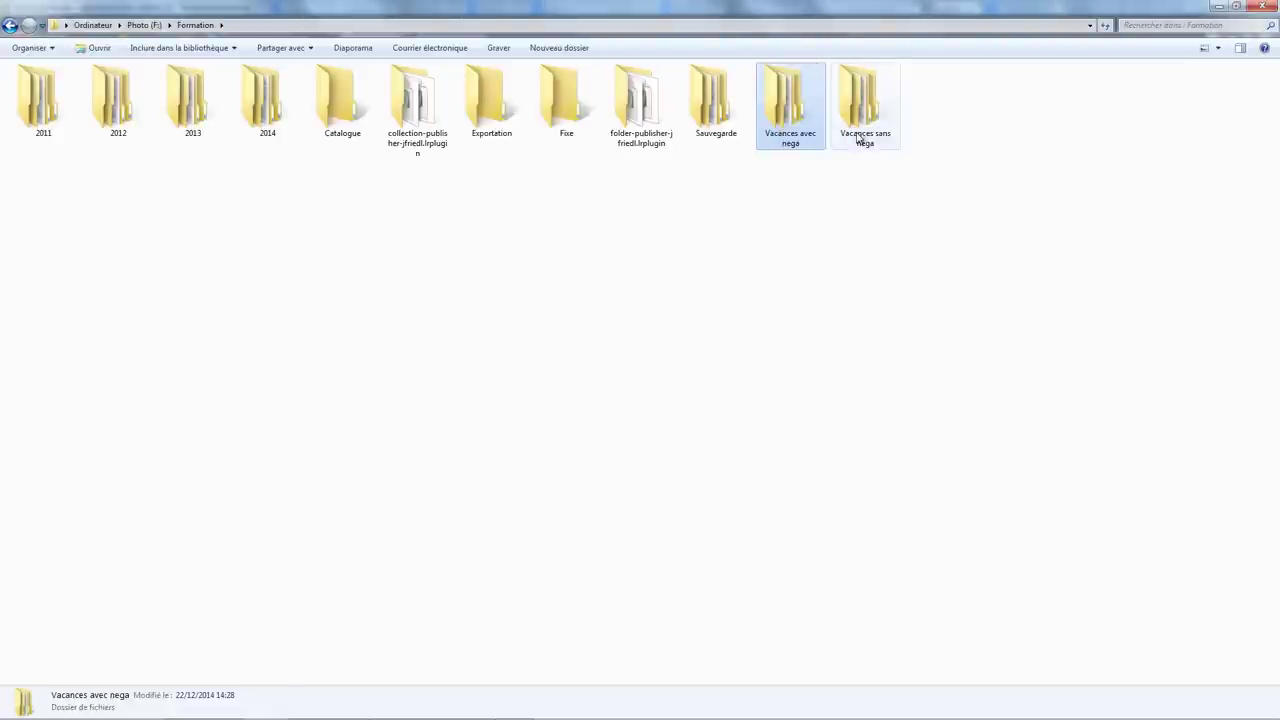
pyautogui.rightClick(858, 137)
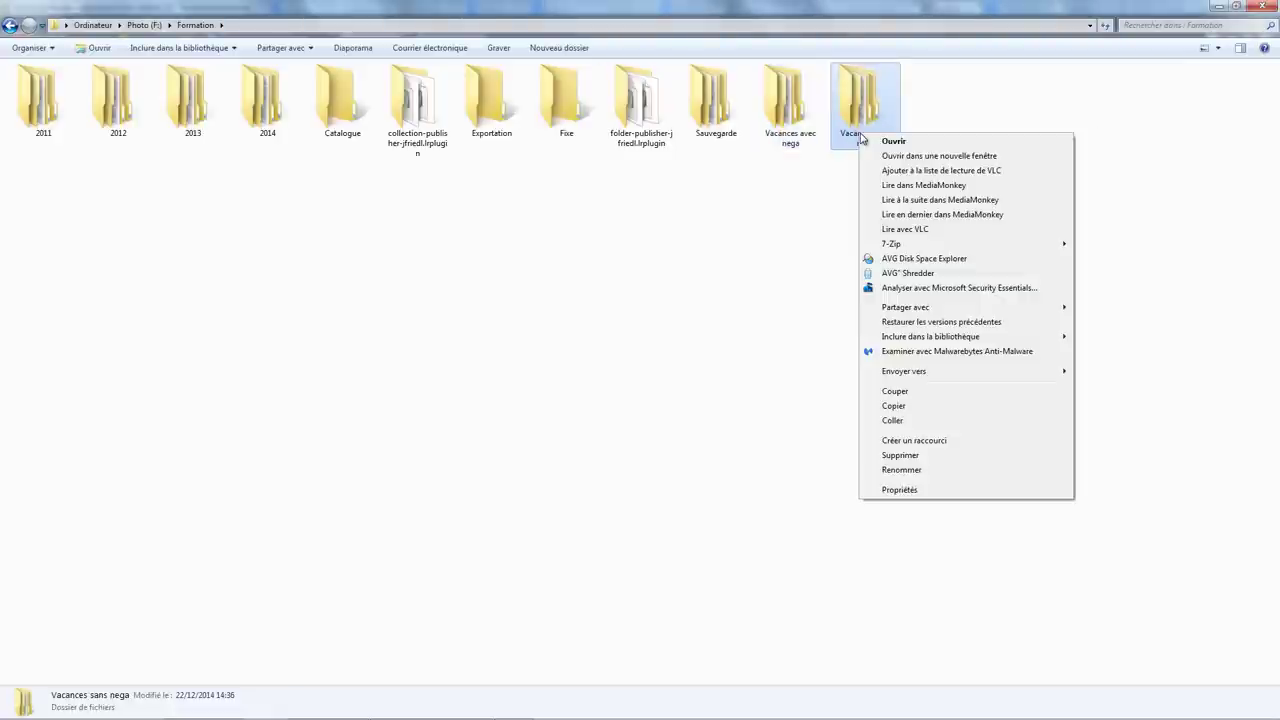
pyautogui.click(912, 490)
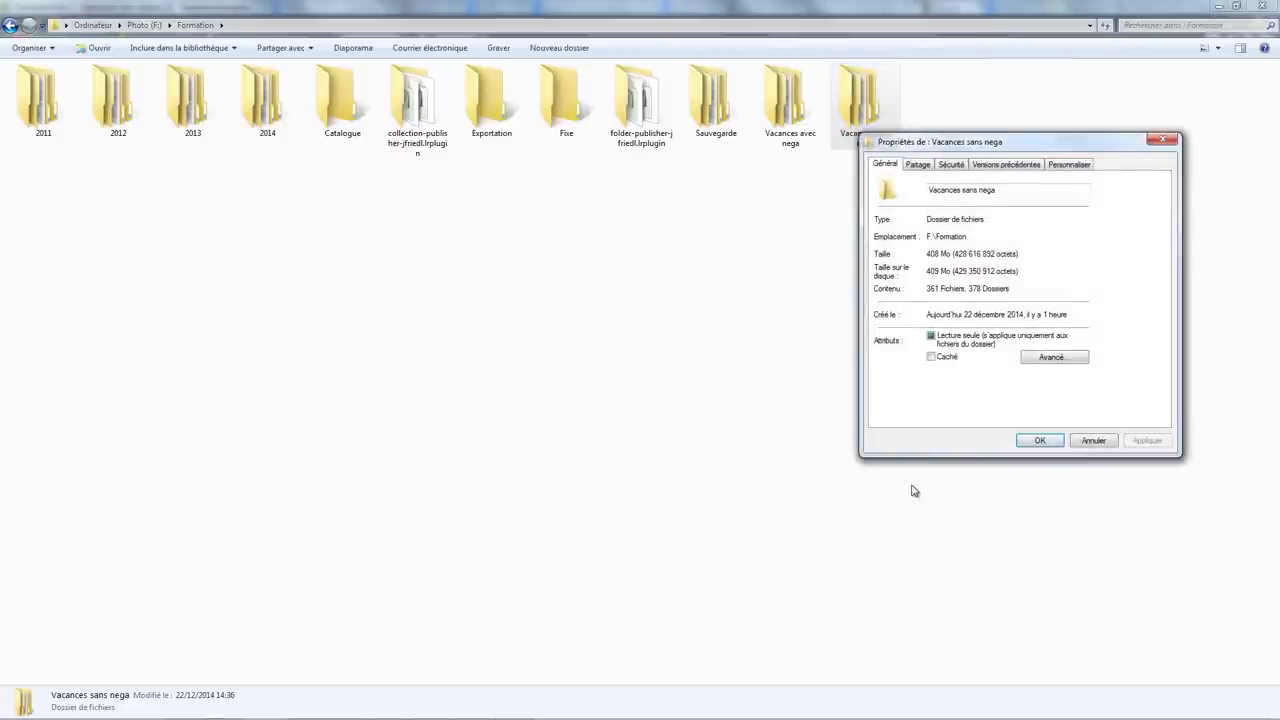
pyautogui.click(1092, 441)
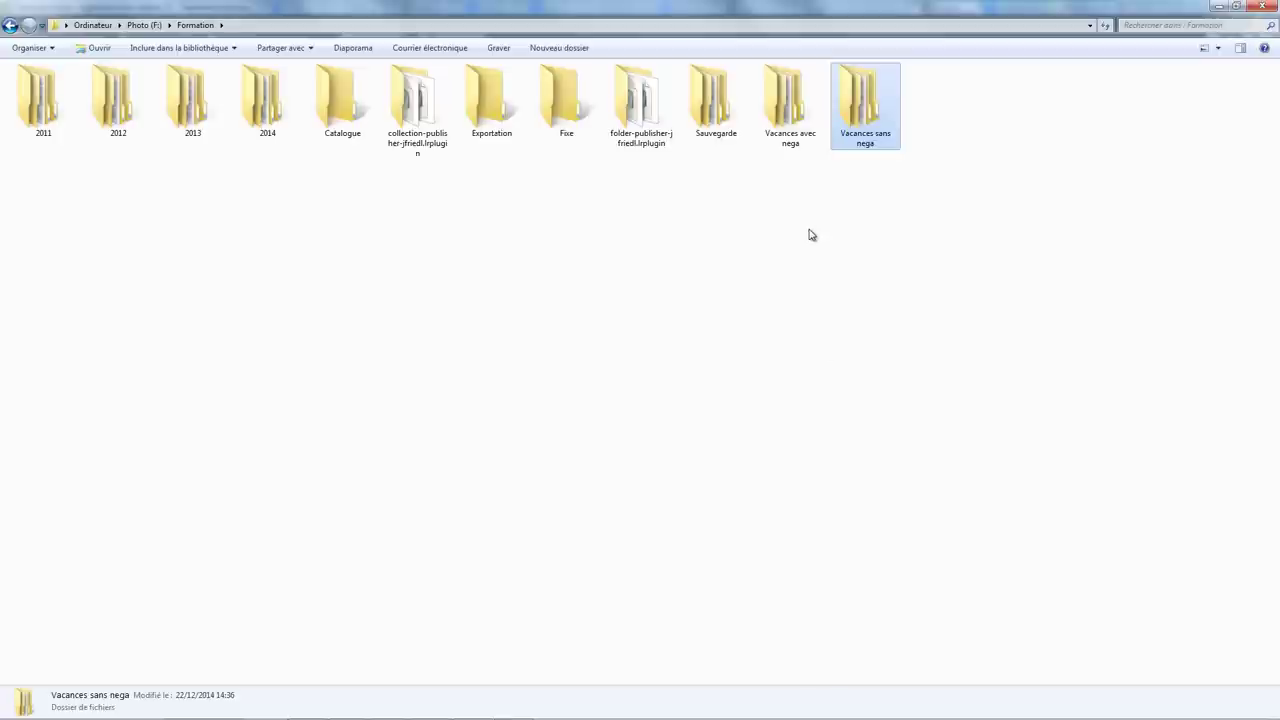
pyautogui.doubleClick(803, 120)
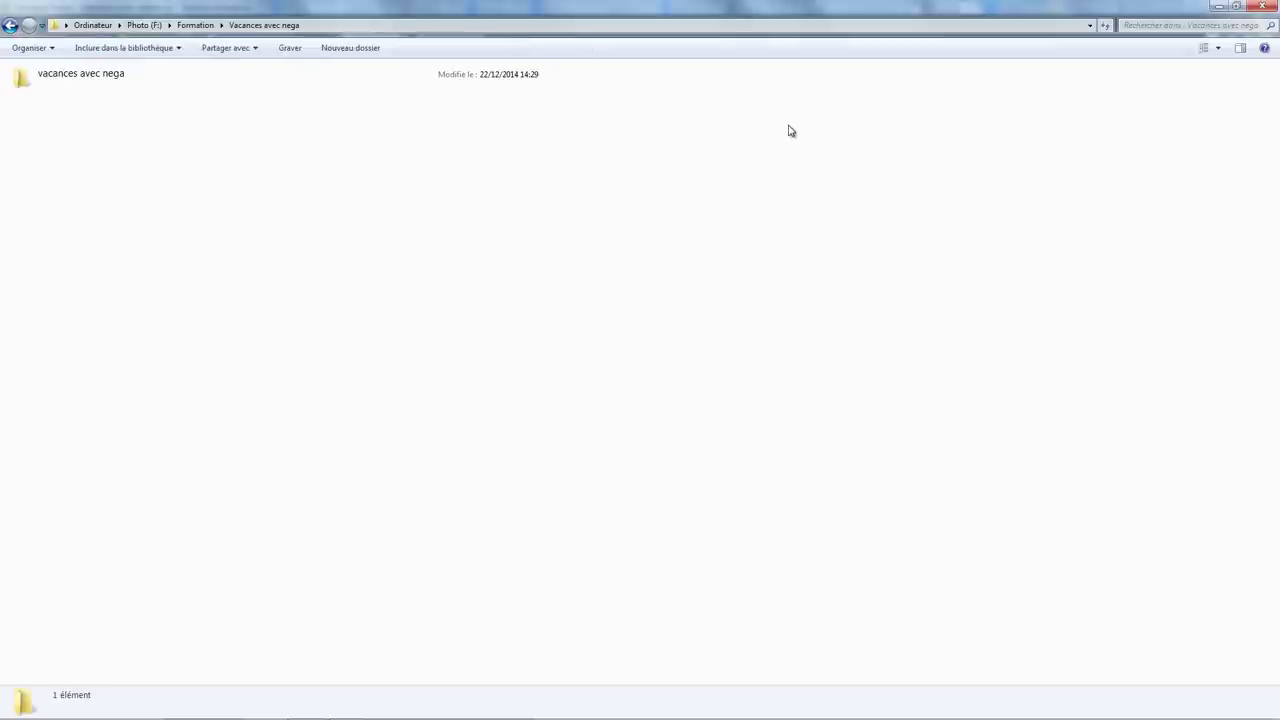
pyautogui.doubleClick(118, 78)
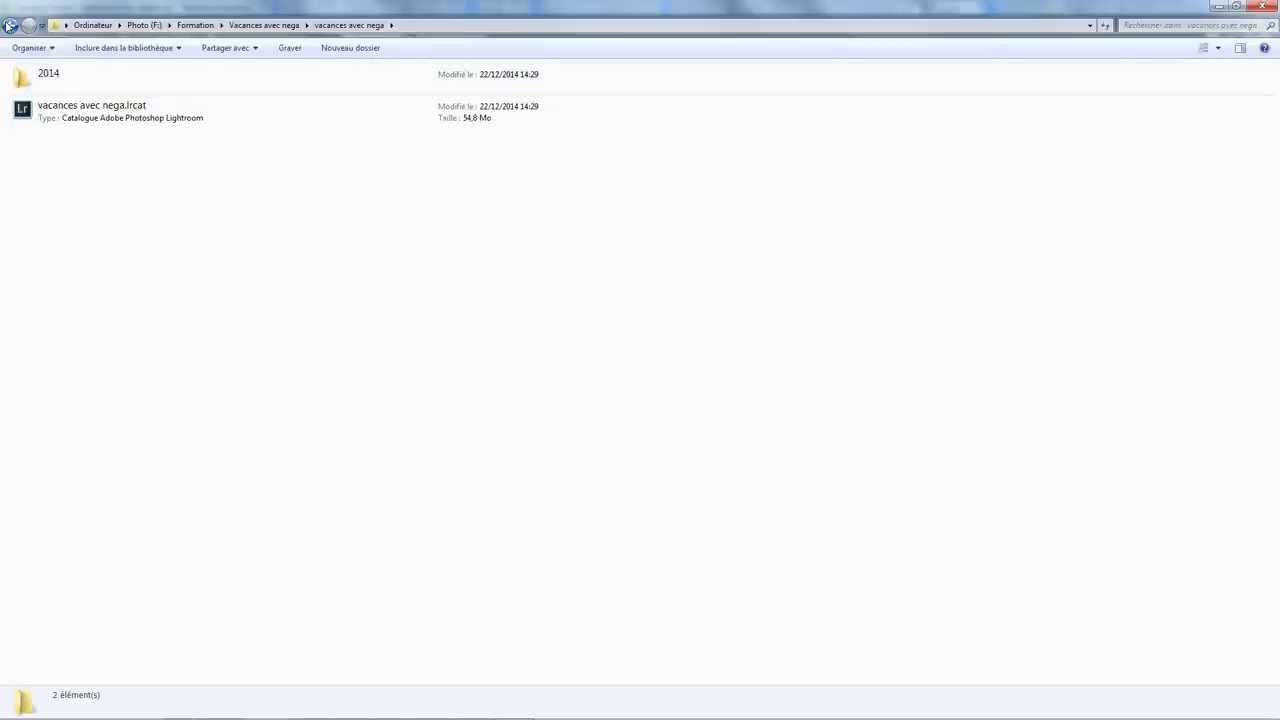
pyautogui.click(8, 25)
pyautogui.click(8, 25)
pyautogui.doubleClick(856, 108)
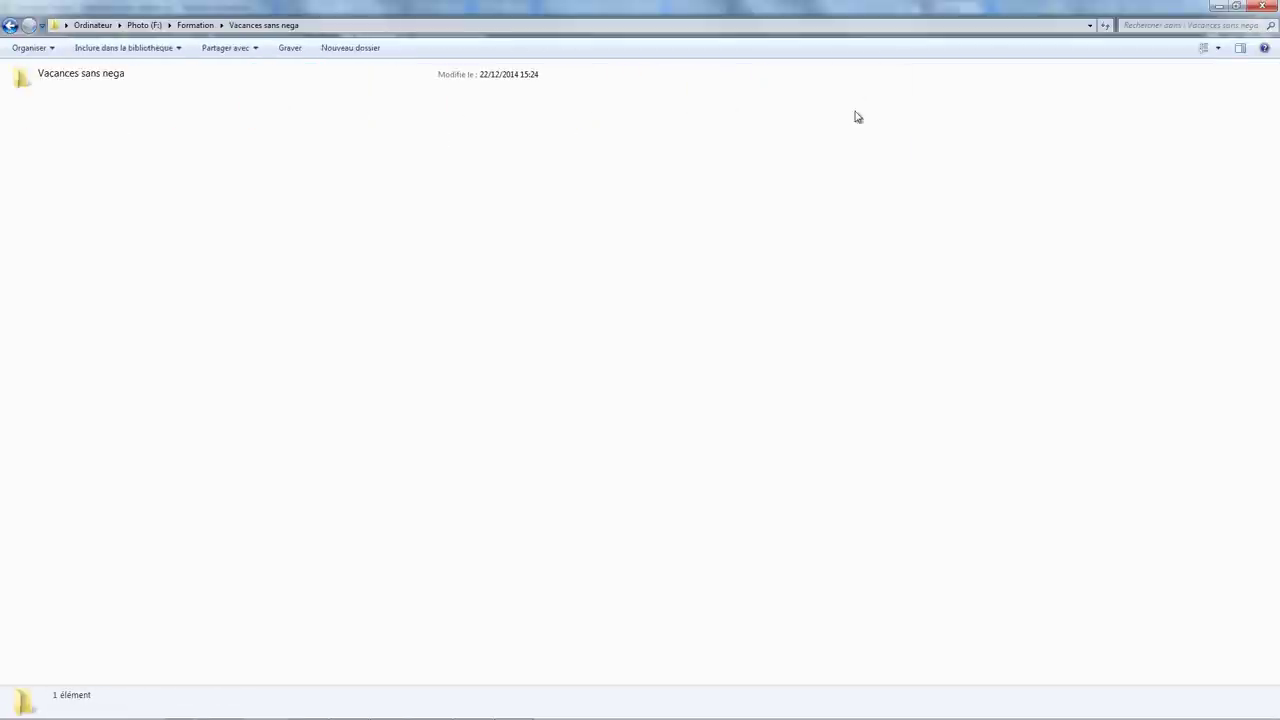
pyautogui.doubleClick(62, 92)
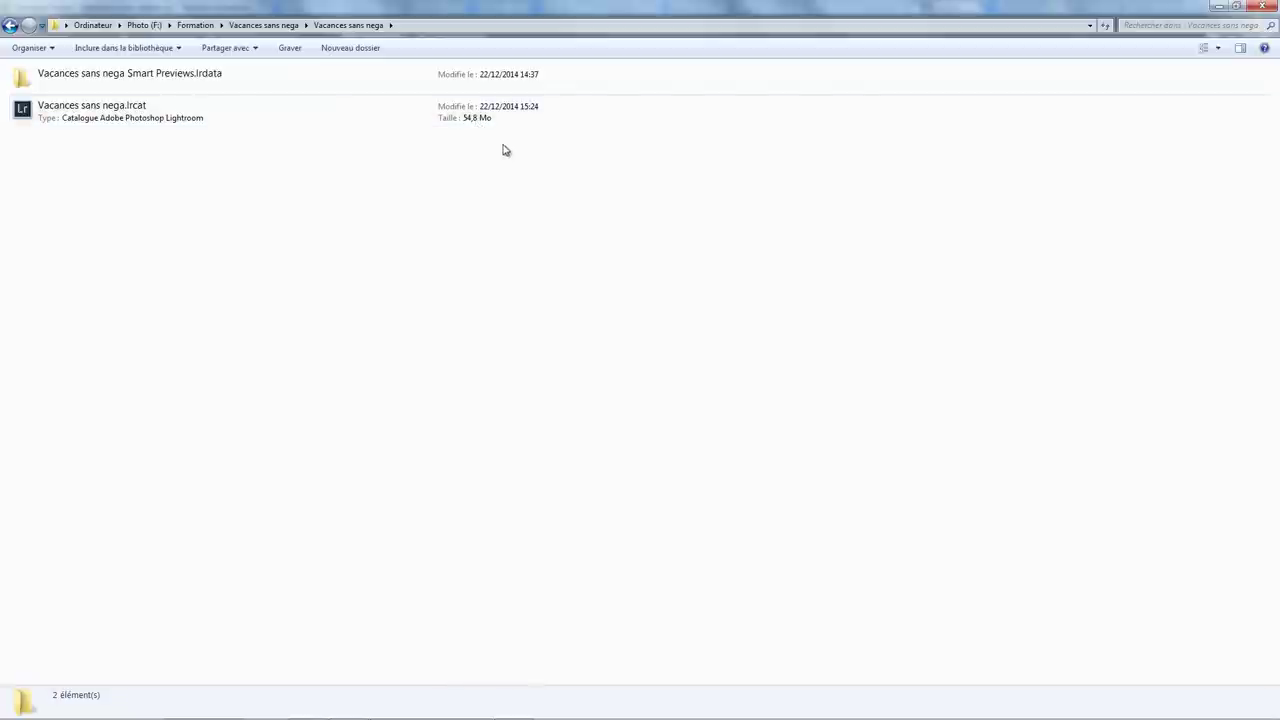
pyautogui.click(10, 27)
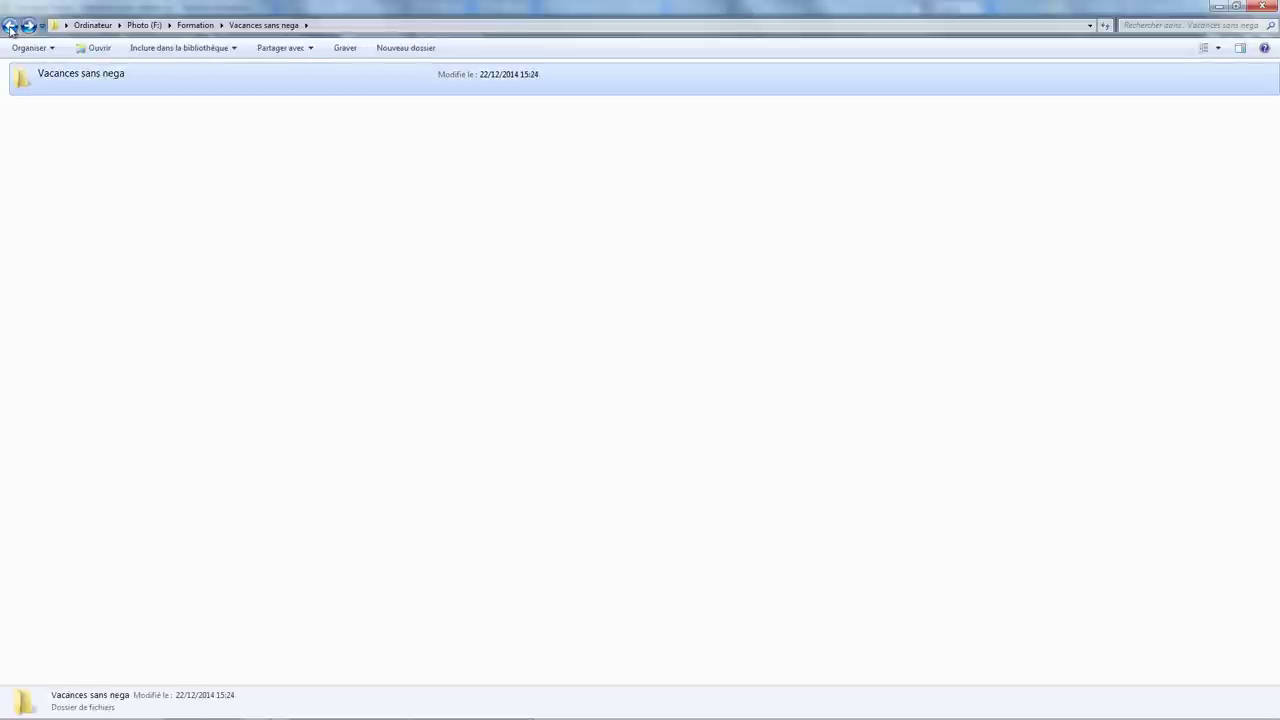
pyautogui.click(10, 27)
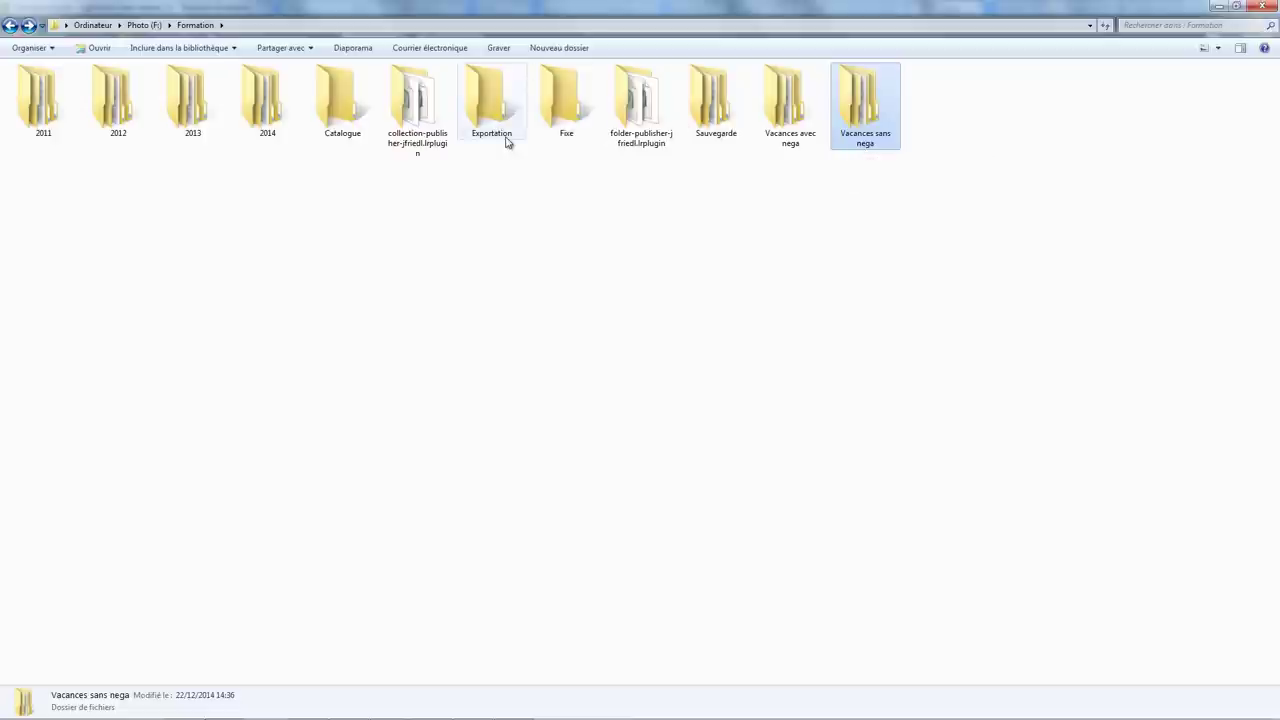
# Rename the 2014 folder in Formation to '2014-old'
pyautogui.rightClick(269, 133)
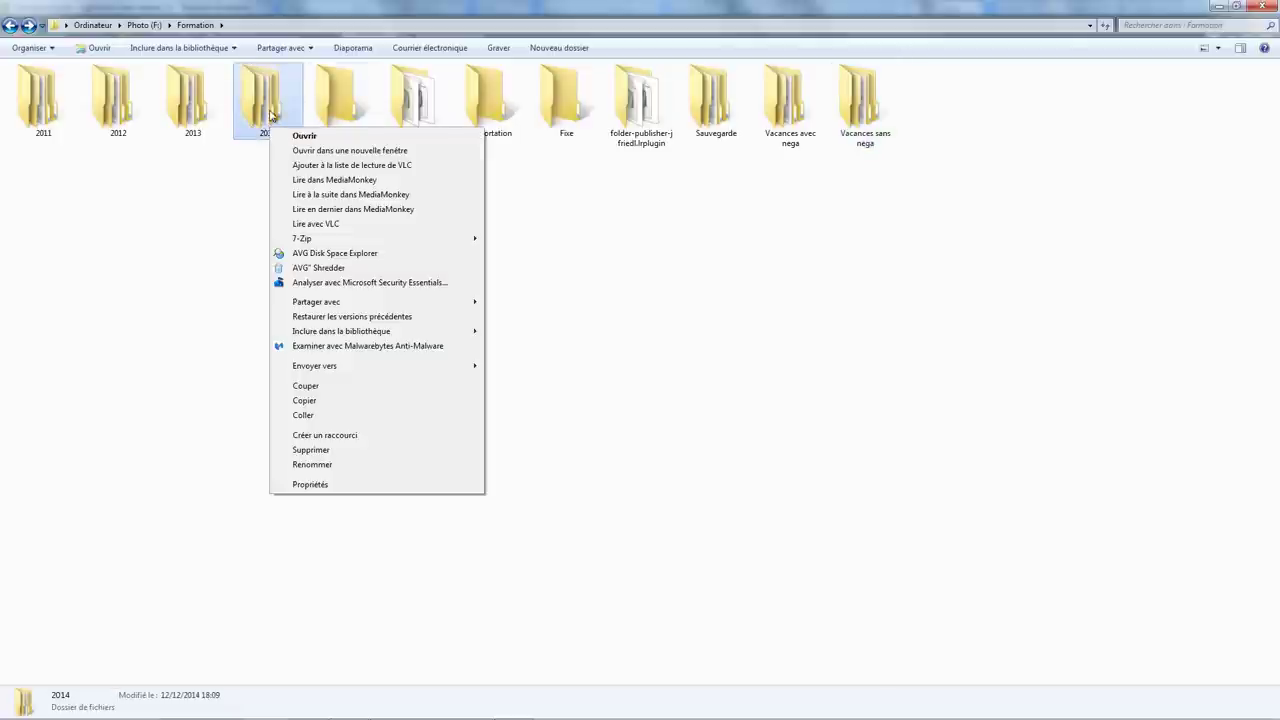
pyautogui.click(336, 467)
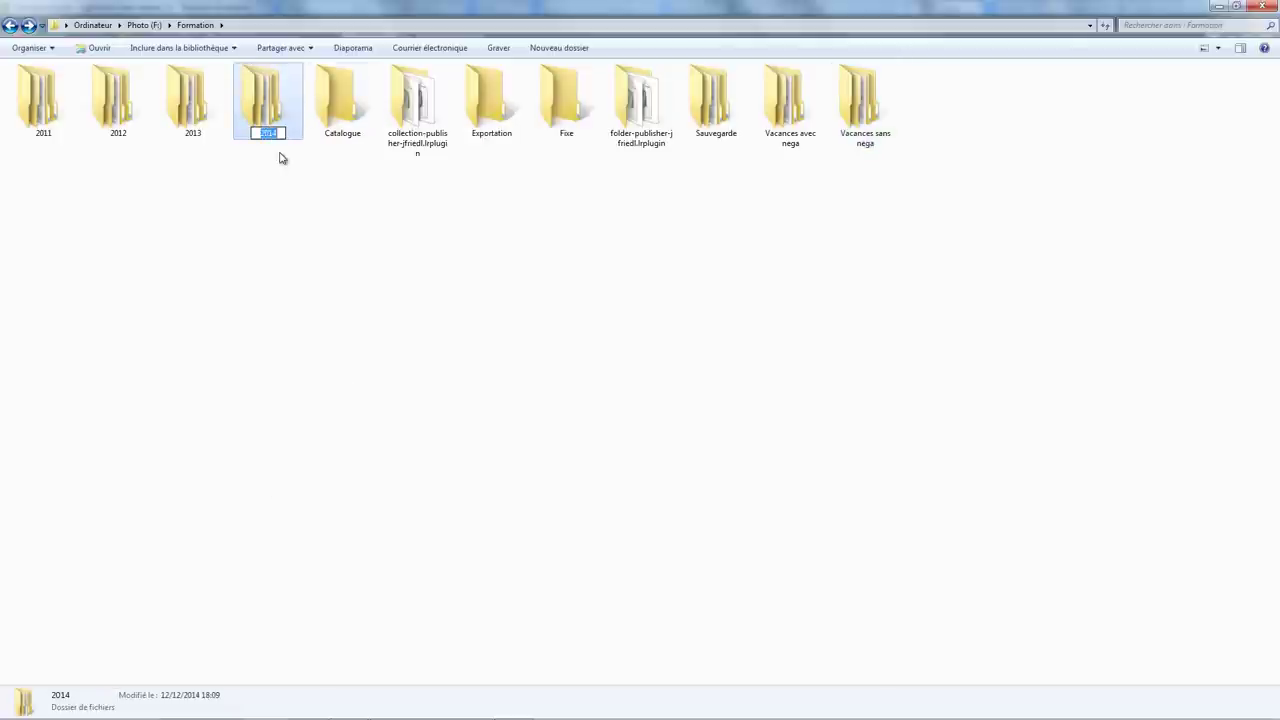
pyautogui.press('Return')
pyautogui.write('-')
pyautogui.write('old')
pyautogui.press('Return')
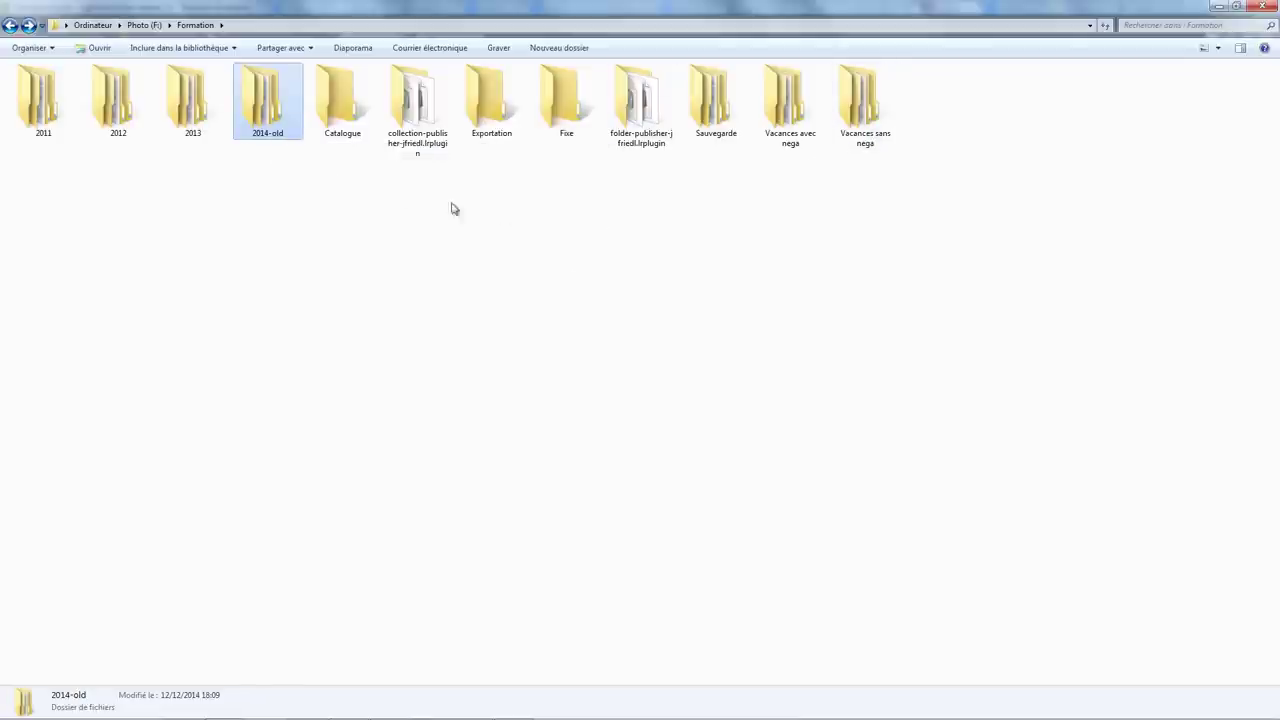
# Open the Vacances sans nega catalogue in Lightroom and expand the Photo (F:) drive folders
pyautogui.doubleClick(875, 143)
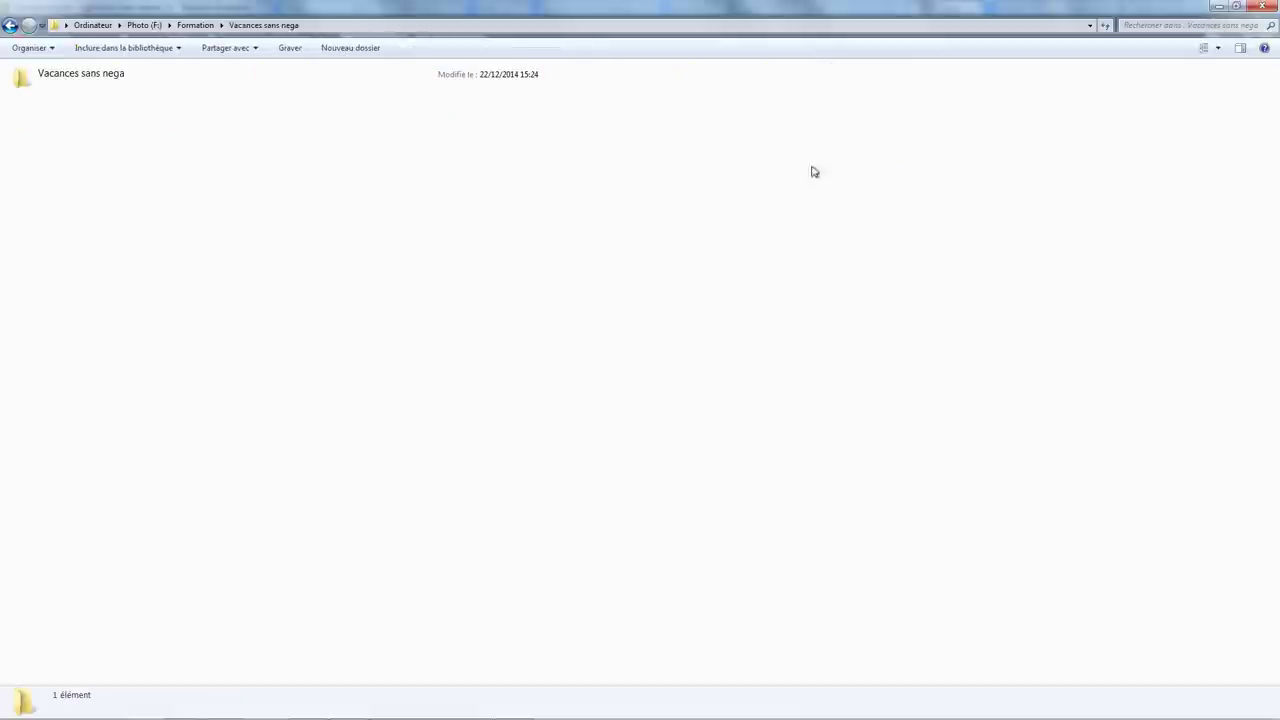
pyautogui.doubleClick(146, 94)
pyautogui.doubleClick(100, 118)
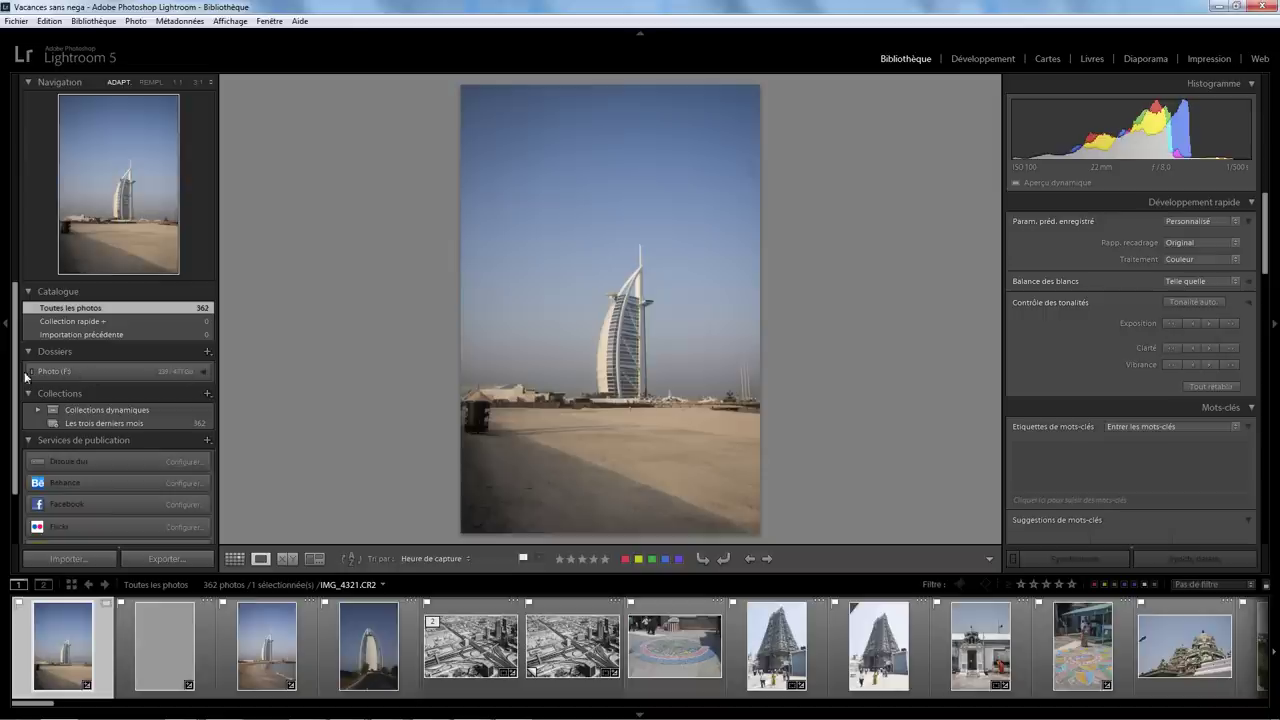
pyautogui.click(30, 372)
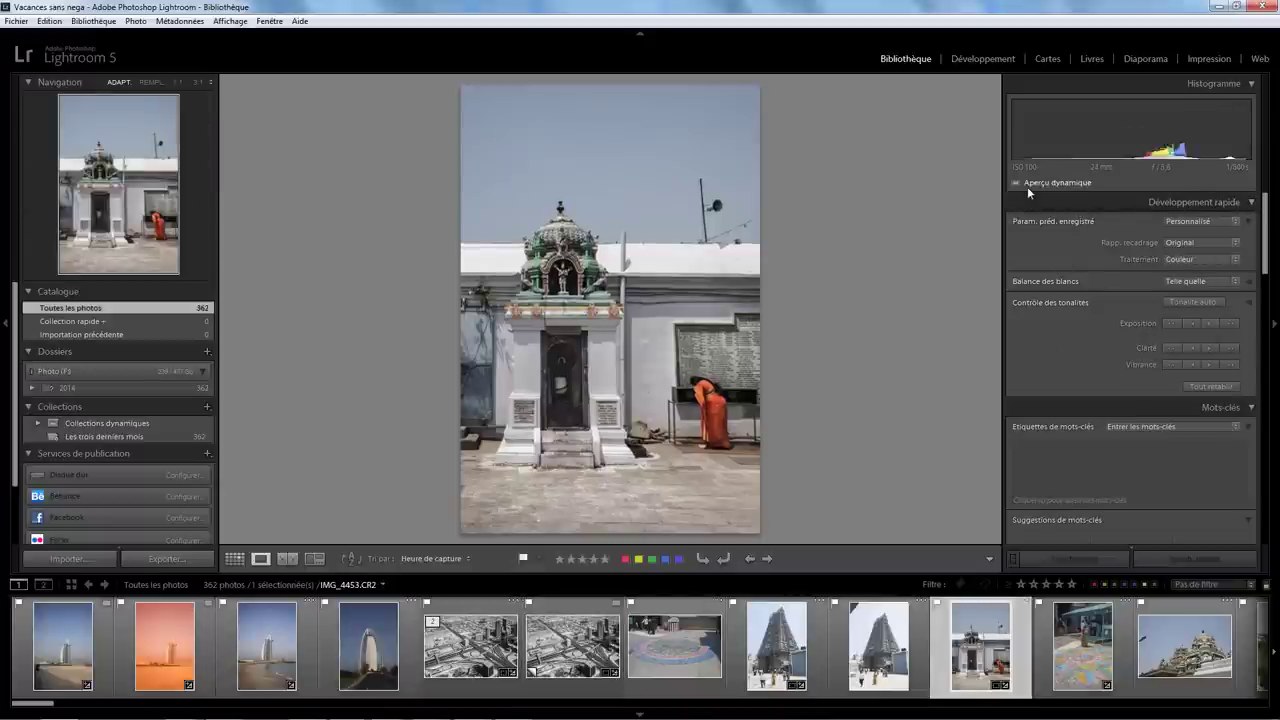
# View the rangoli photo at 1:1, pan to the mandala and shelter, then return to Fit
pyautogui.click(1041, 619)
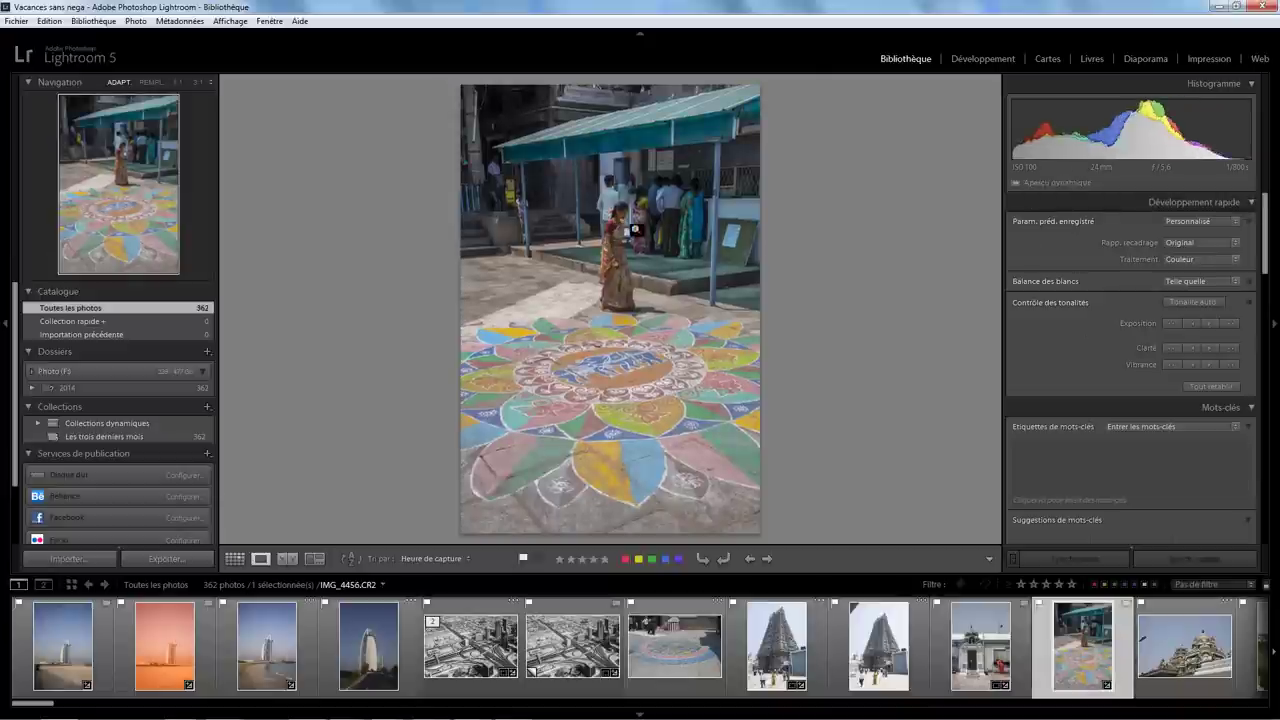
pyautogui.click(638, 231)
pyautogui.moveTo(628, 322)
pyautogui.mouseDown()
pyautogui.moveTo(763, 303)
pyautogui.moveTo(591, 268)
pyautogui.mouseUp()
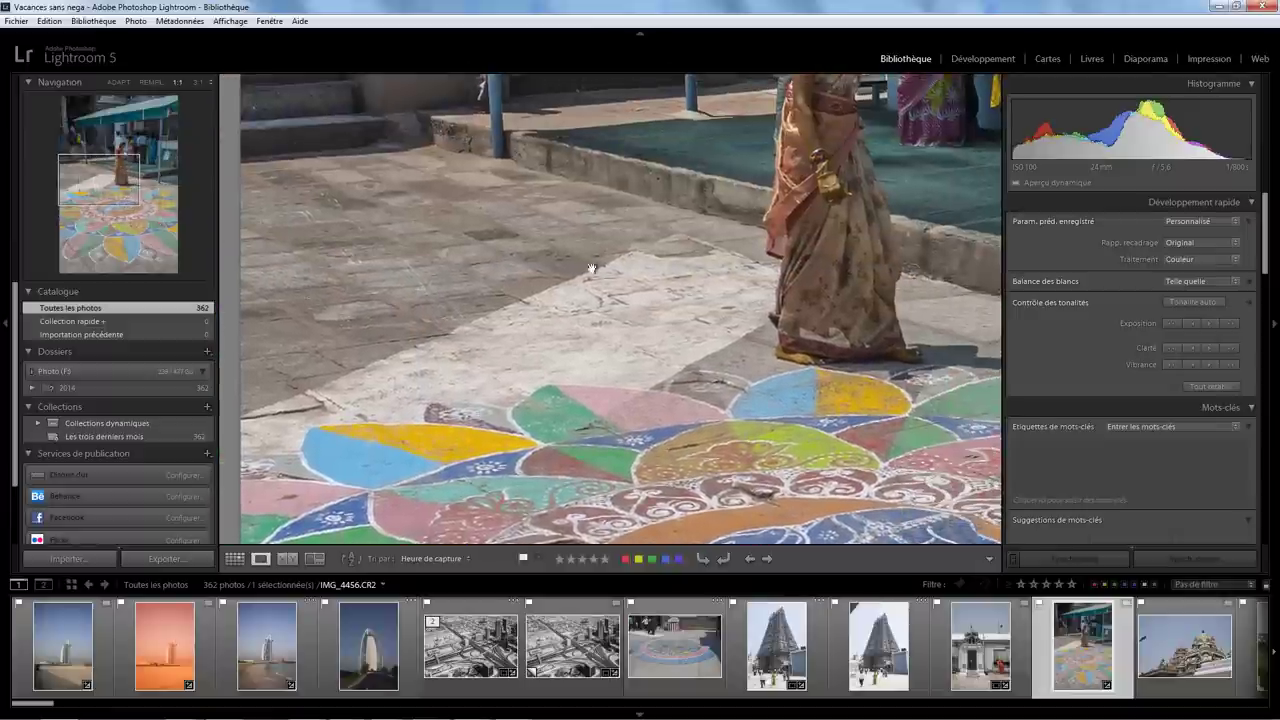
pyautogui.moveTo(810, 155); pyautogui.dragTo(620, 385)
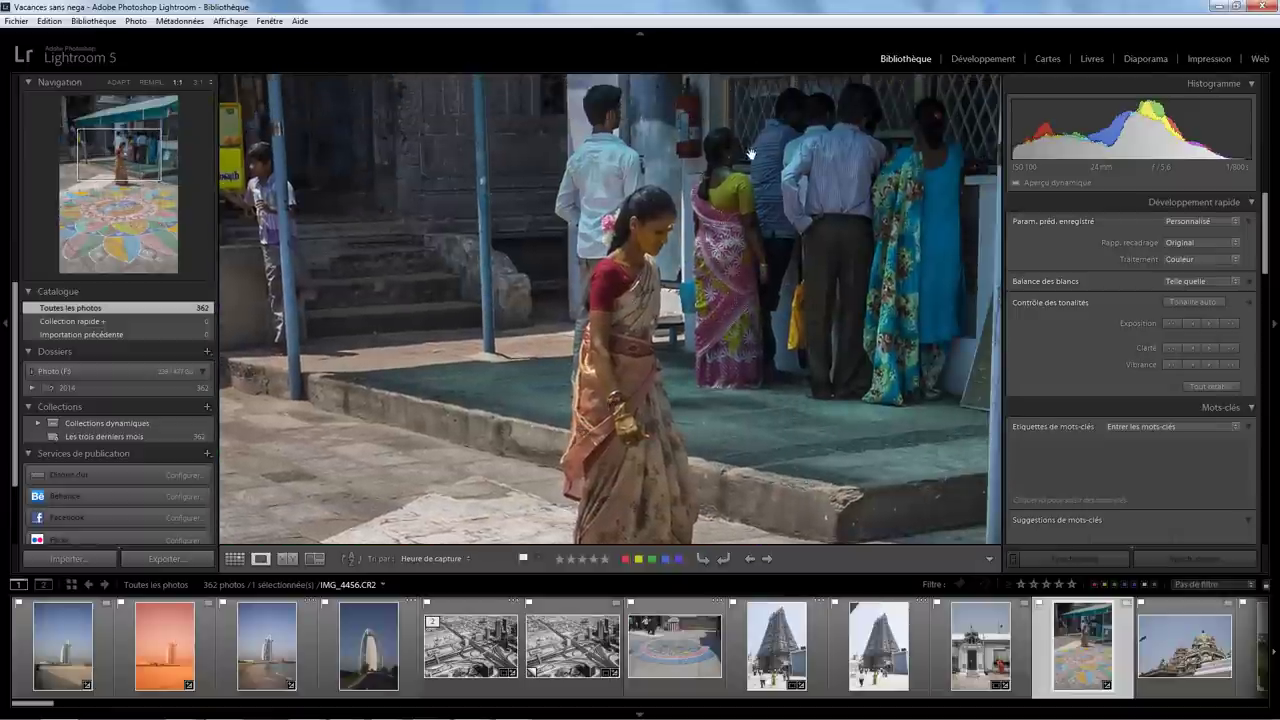
pyautogui.moveTo(752, 152); pyautogui.dragTo(610, 395)
pyautogui.click(666, 296)
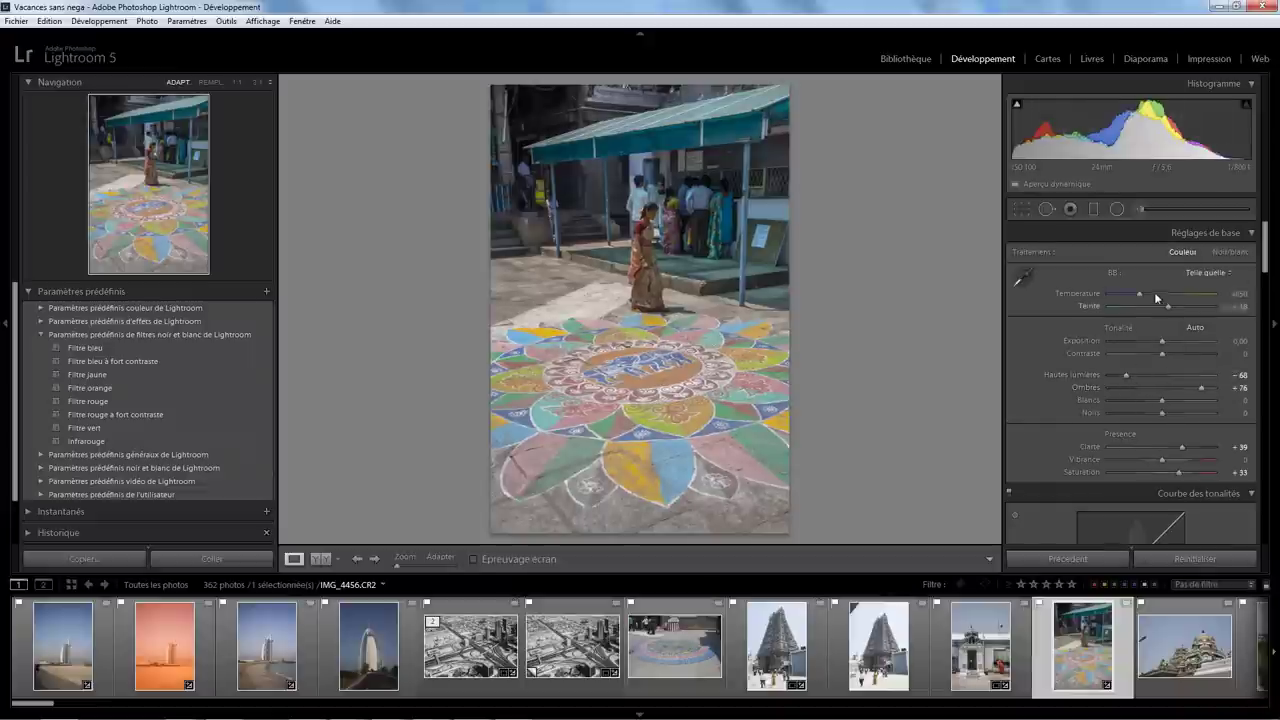
# Set the rangoli photo's Teinte to +150 and Température to 2000, then inspect it at 1:1
pyautogui.moveTo(1168, 306); pyautogui.dragTo(1226, 307)
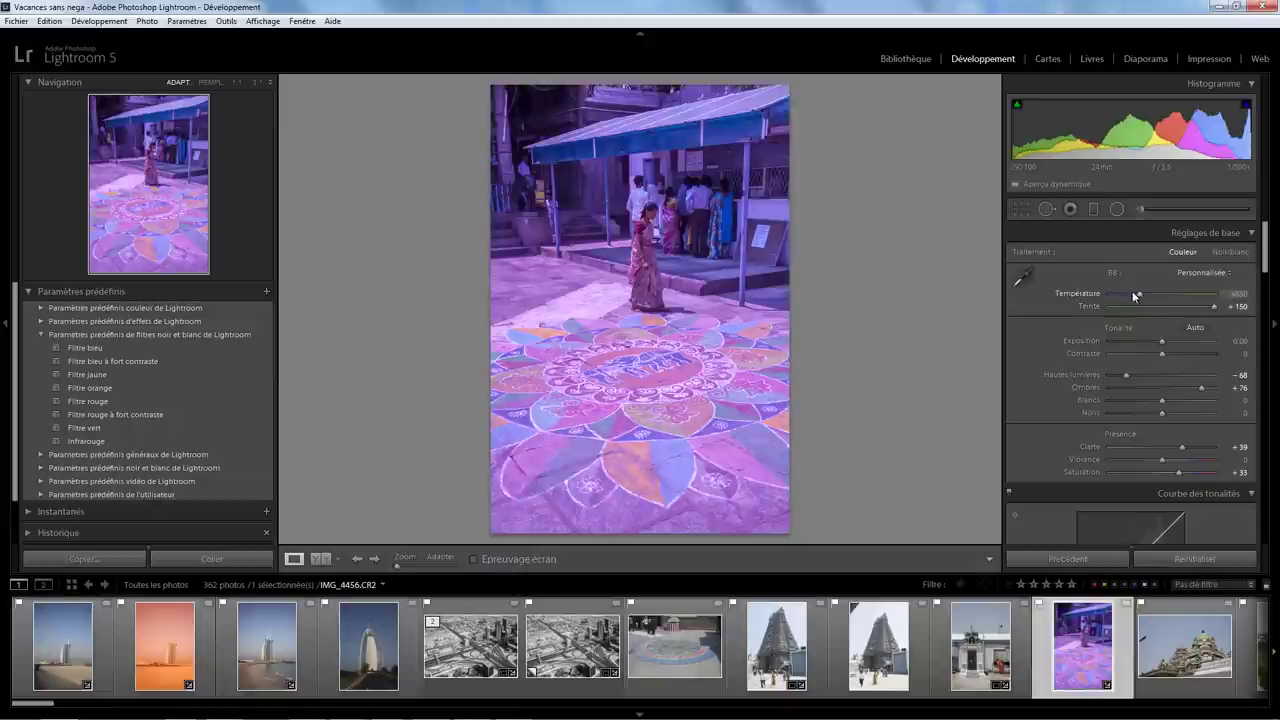
pyautogui.moveTo(1138, 296); pyautogui.dragTo(1060, 292)
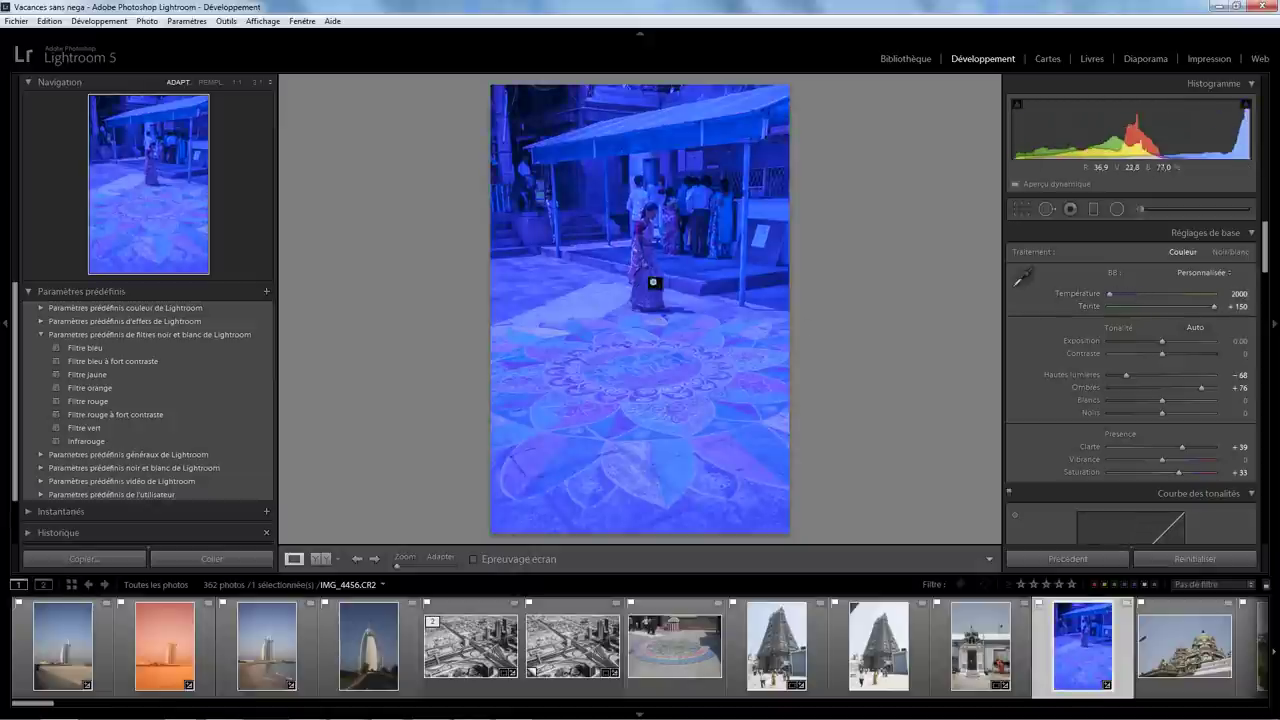
pyautogui.click(646, 368)
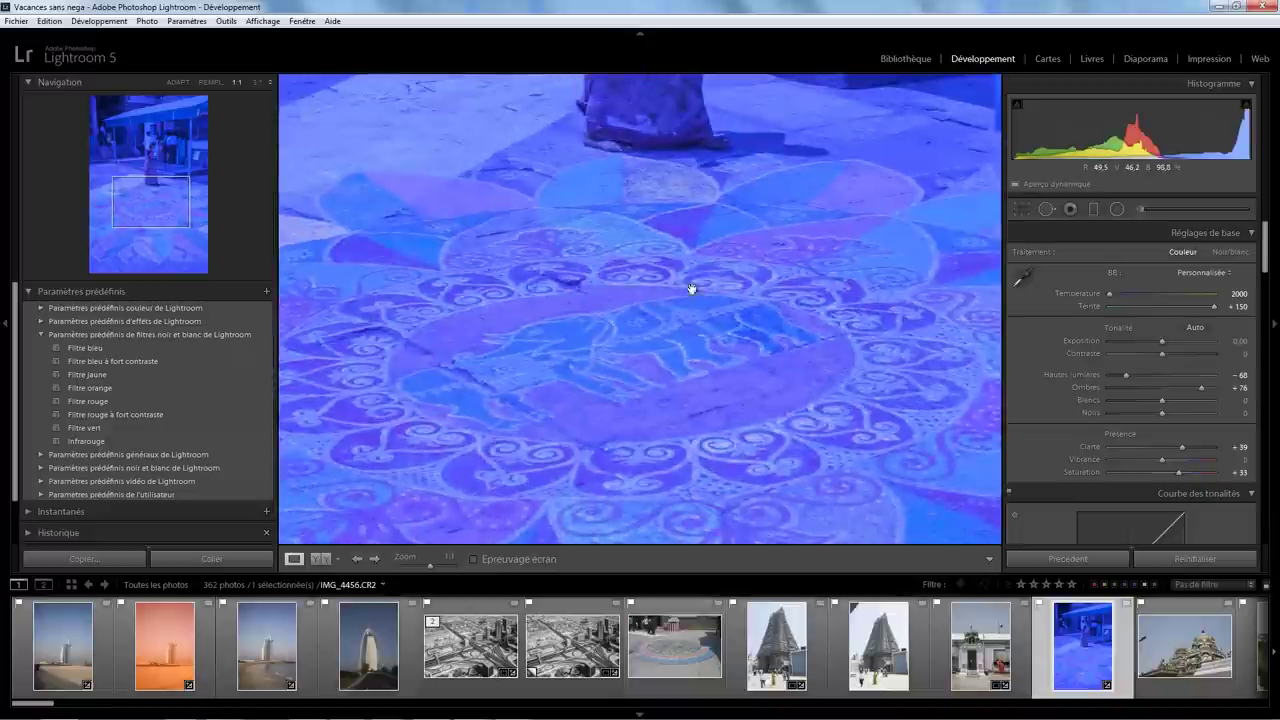
pyautogui.moveTo(691, 286); pyautogui.dragTo(632, 421)
pyautogui.moveTo(645, 235); pyautogui.dragTo(650, 400)
pyautogui.moveTo(651, 200); pyautogui.dragTo(626, 363)
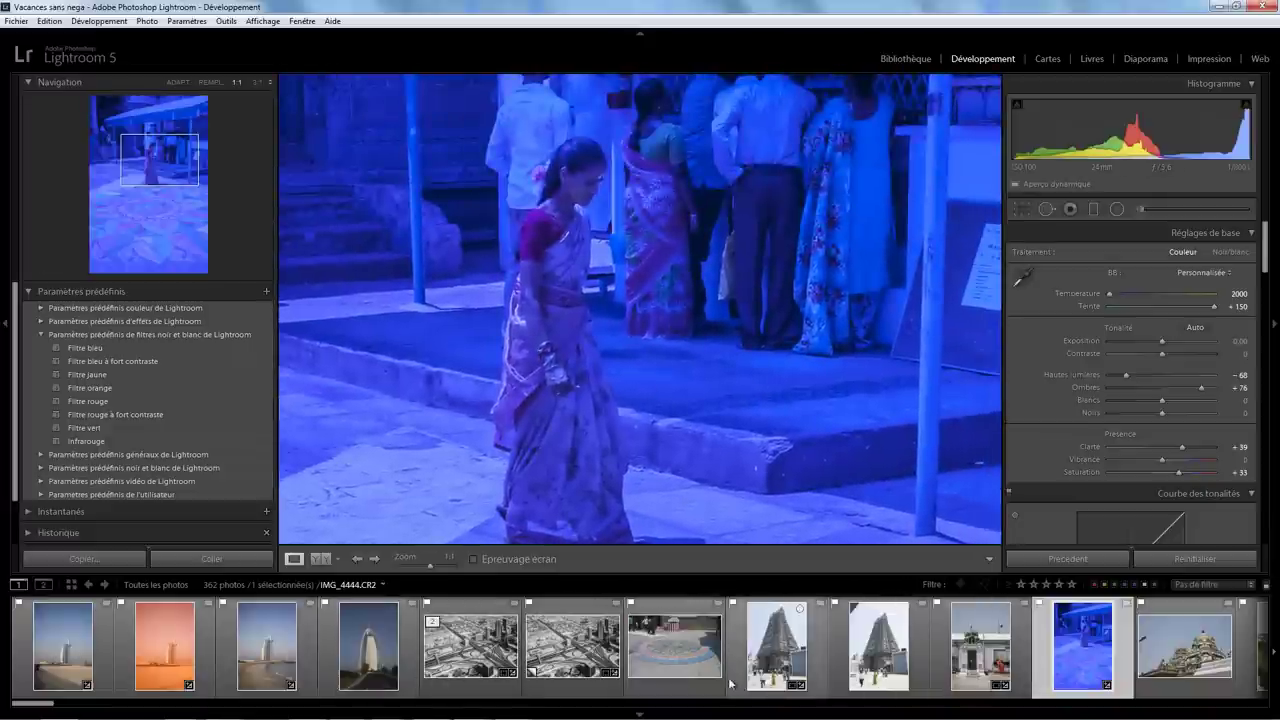
# Select eleven photos, from the orange Burj shot through the last thumbnail
pyautogui.click(212, 693)
pyautogui.keyDown('shift'); pyautogui.click(1184, 645); pyautogui.keyUp('shift')
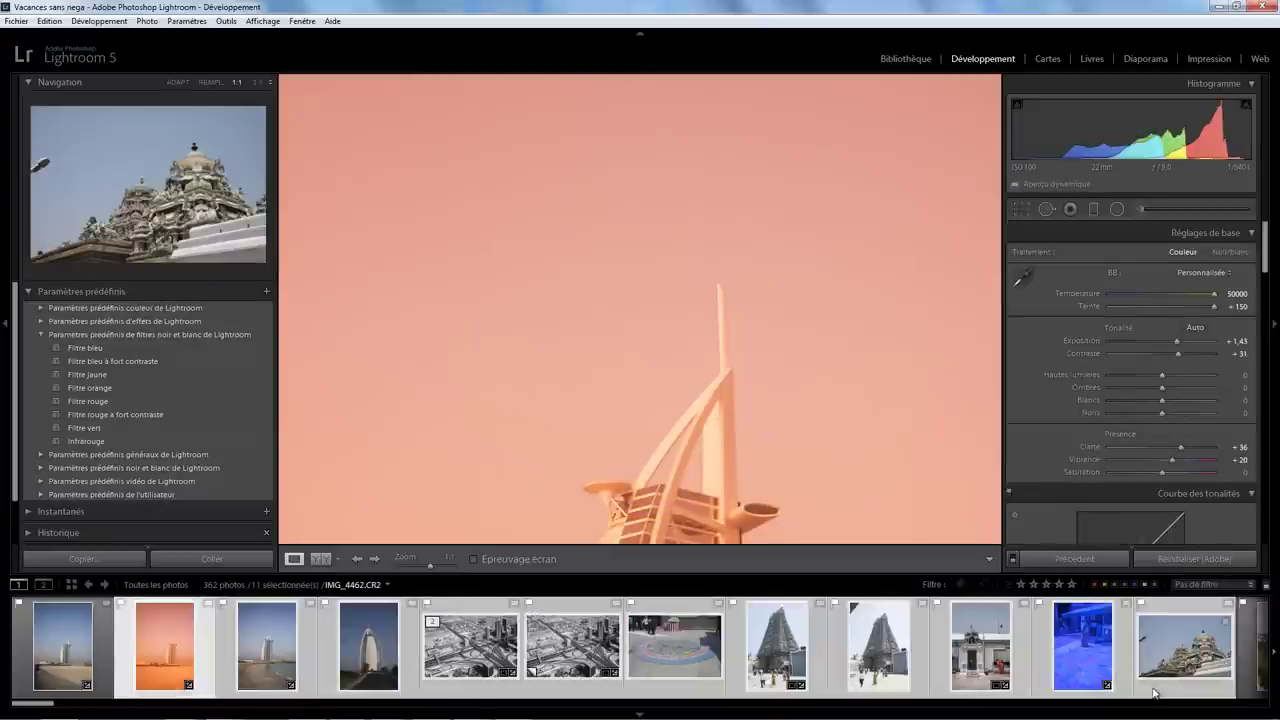
pyautogui.click(1146, 60)
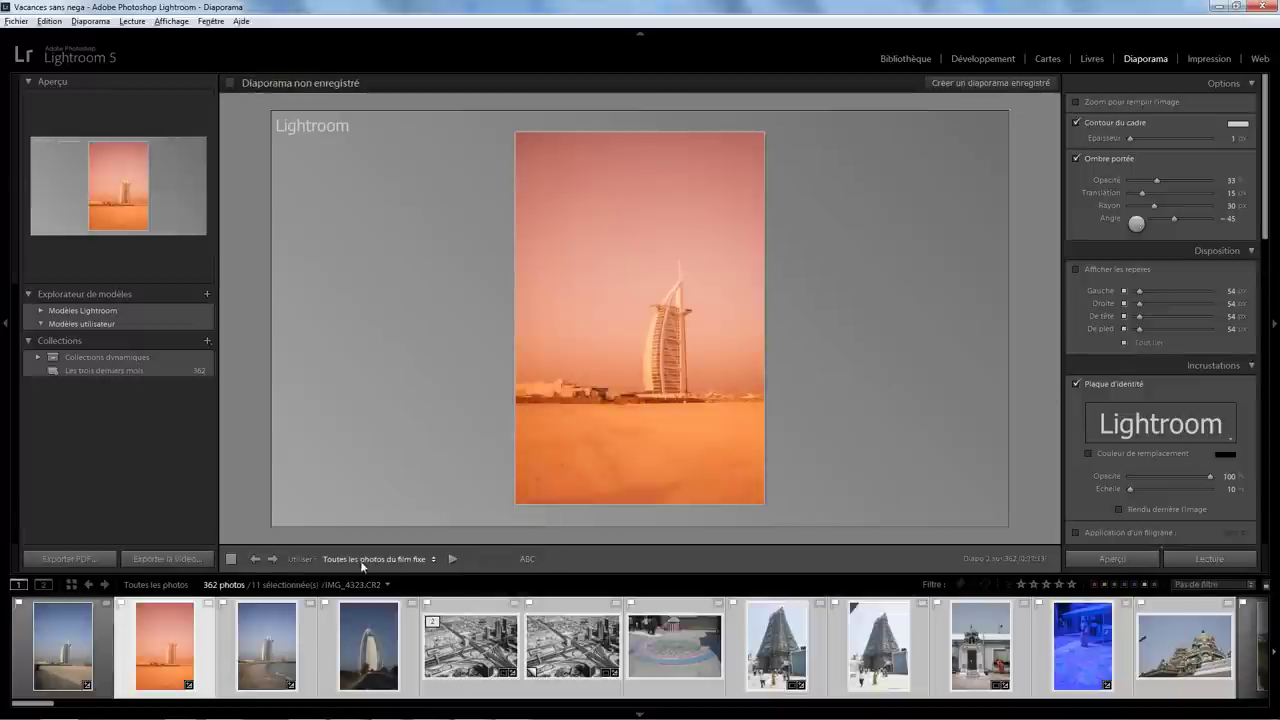
# Preview Photos sélectionnées with 1,0 s slides, 0,0 fade and Répétition off, then return to Bibliothèque
pyautogui.click(368, 559)
pyautogui.click(334, 590)
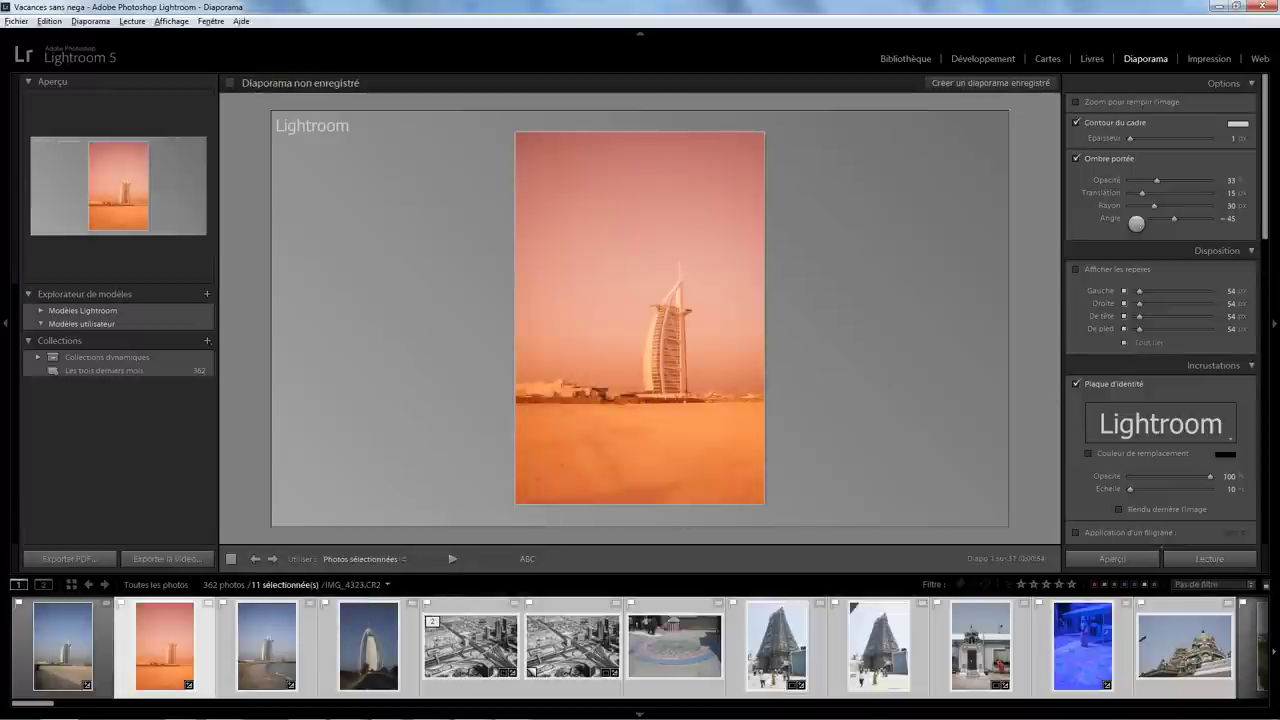
pyautogui.moveTo(1266, 218); pyautogui.dragTo(1266, 525)
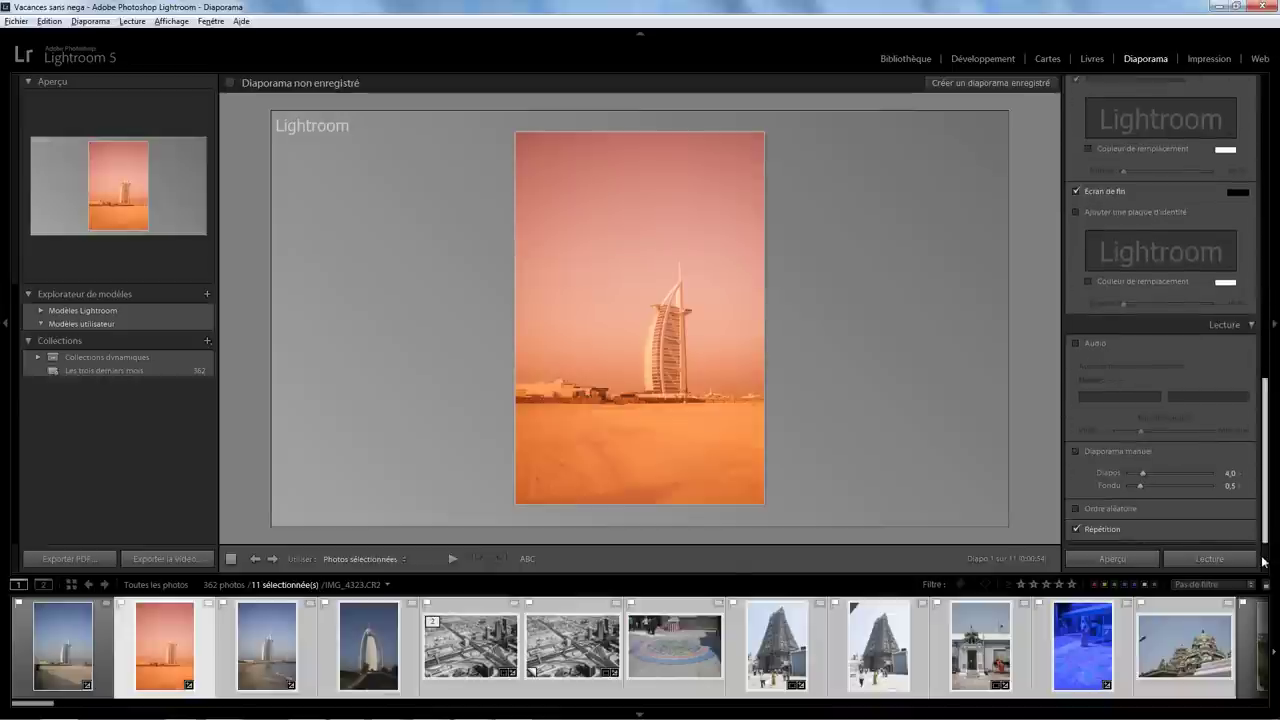
pyautogui.moveTo(1146, 476)
pyautogui.mouseDown()
pyautogui.moveTo(1122, 476)
pyautogui.moveTo(1119, 489)
pyautogui.mouseUp()
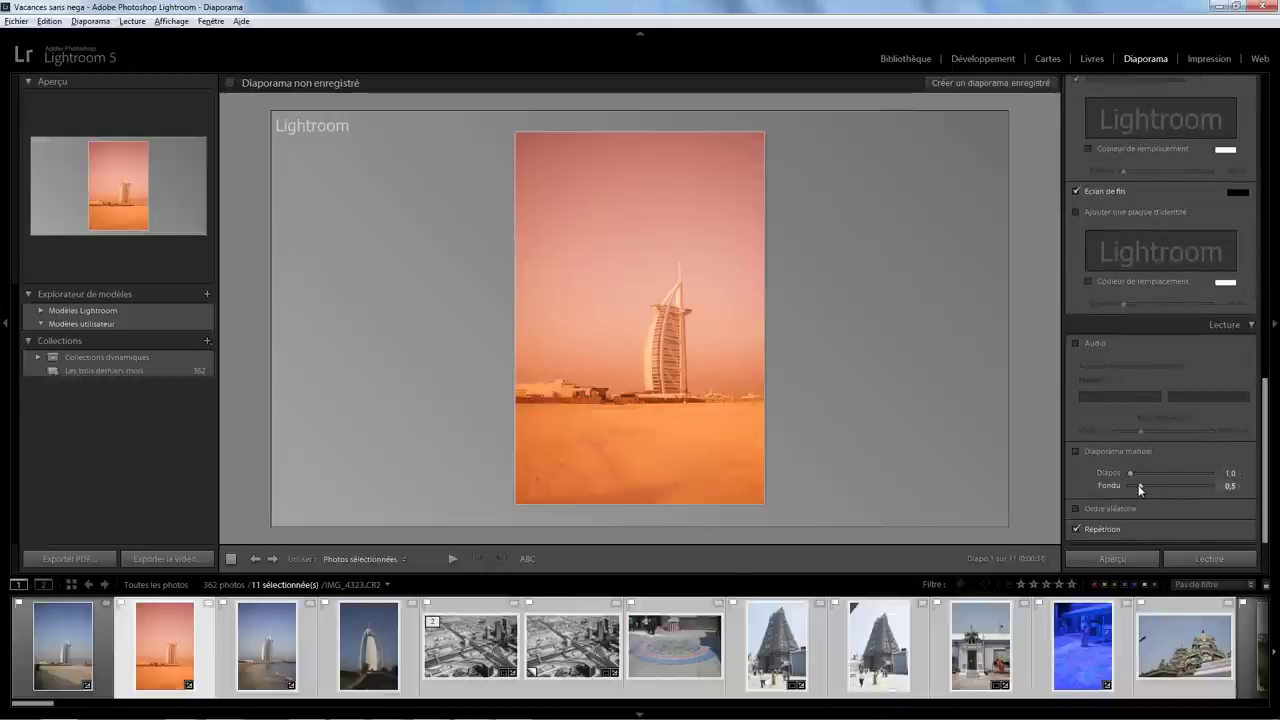
pyautogui.click(1089, 529)
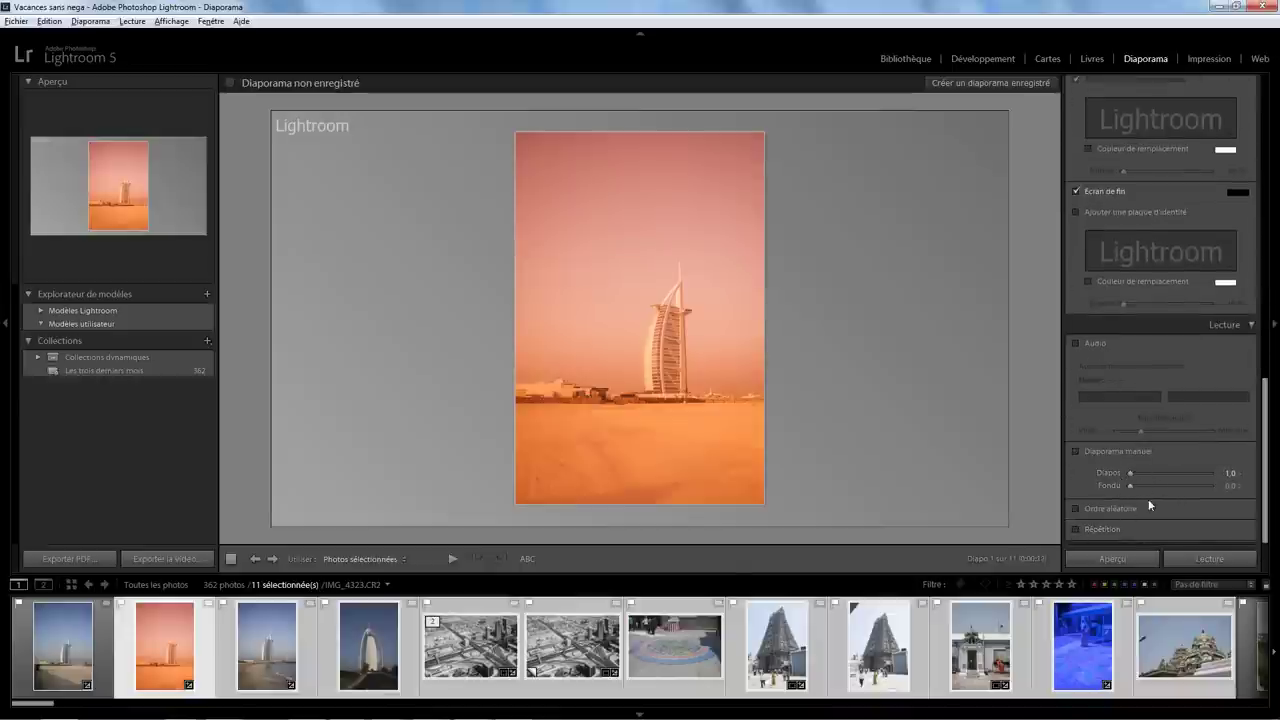
pyautogui.click(1108, 559)
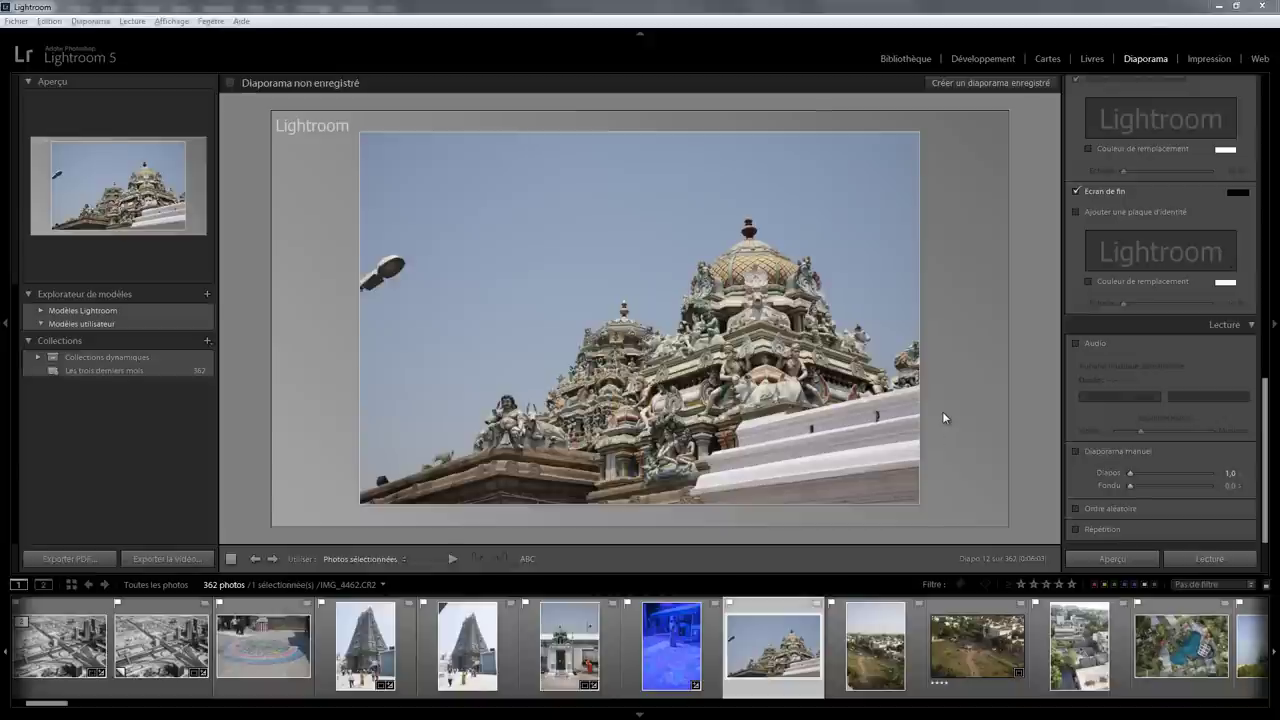
pyautogui.click(906, 57)
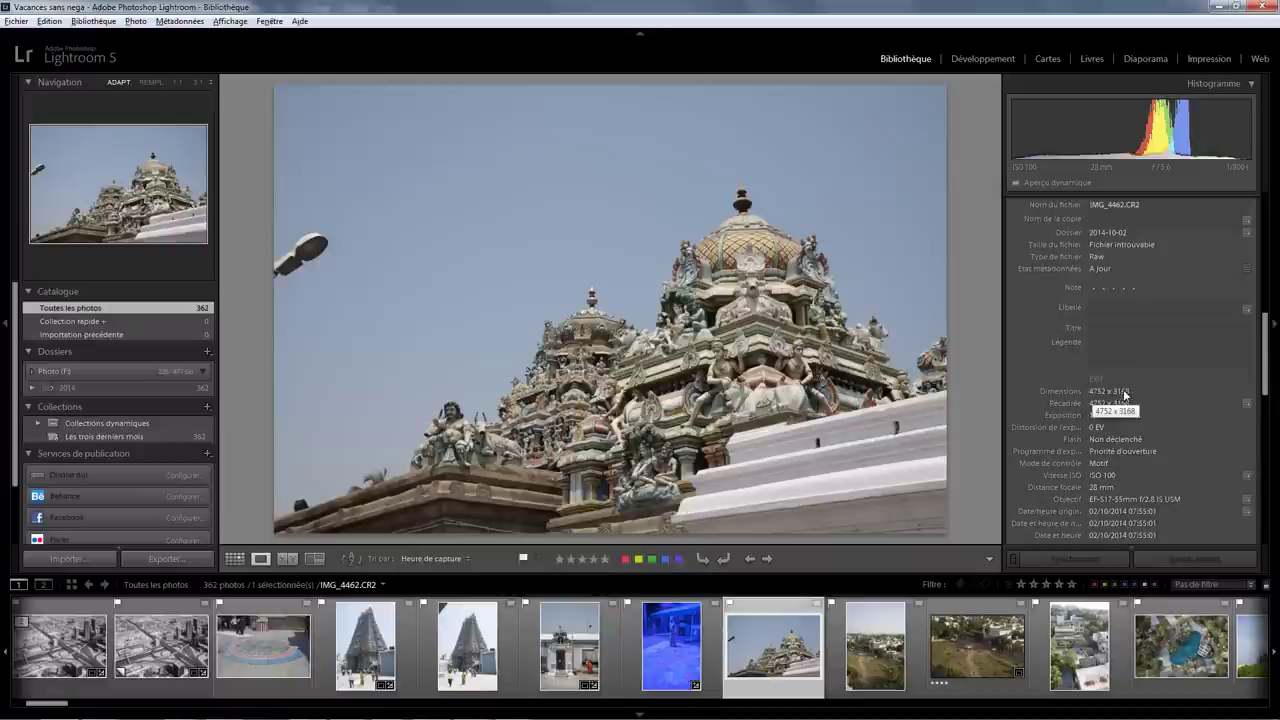
# Export IMG_4462 as a full-size JPEG to Sauvegarde, opening it in Photoshop CC afterwards
pyautogui.rightClick(585, 340)
pyautogui.moveTo(622, 625)
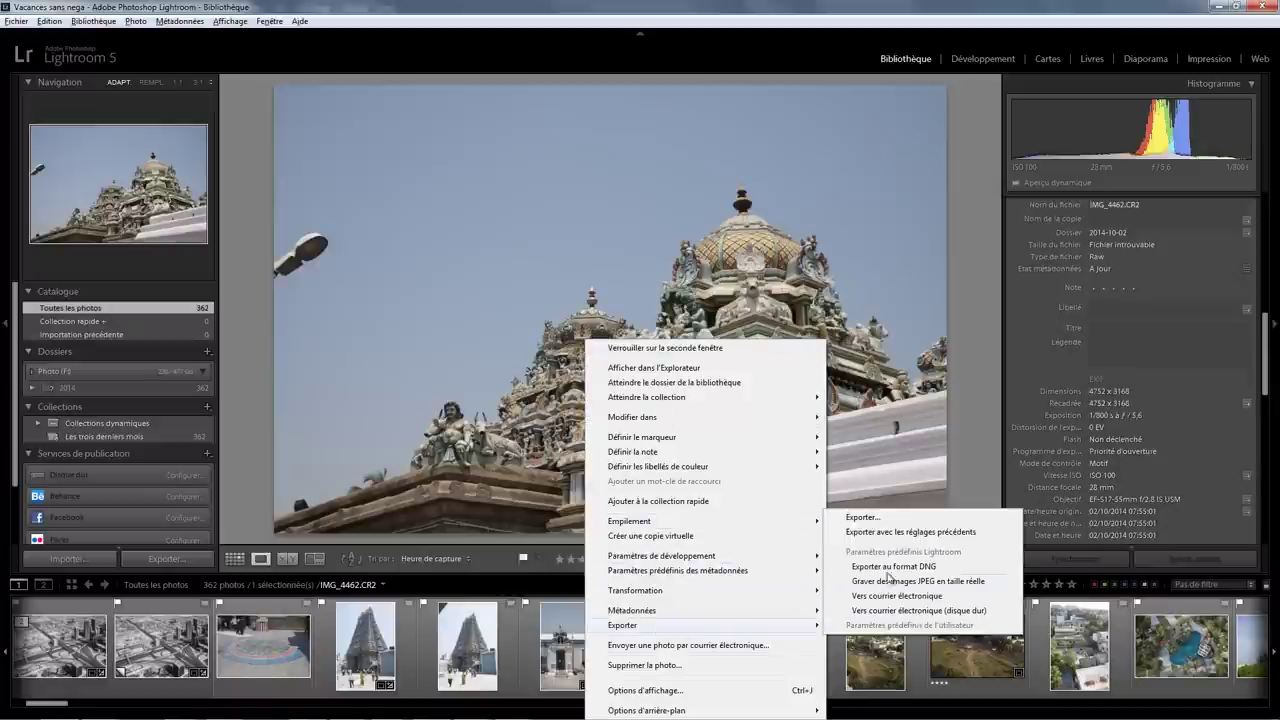
pyautogui.click(898, 514)
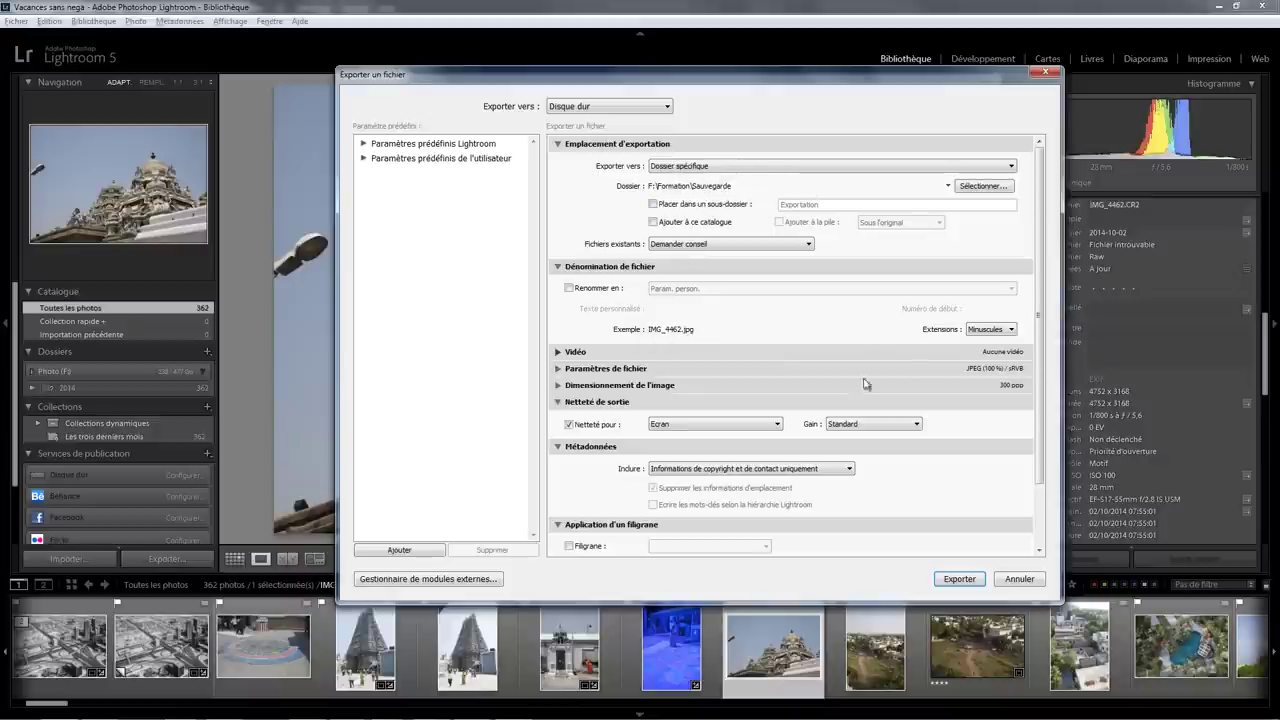
pyautogui.click(557, 386)
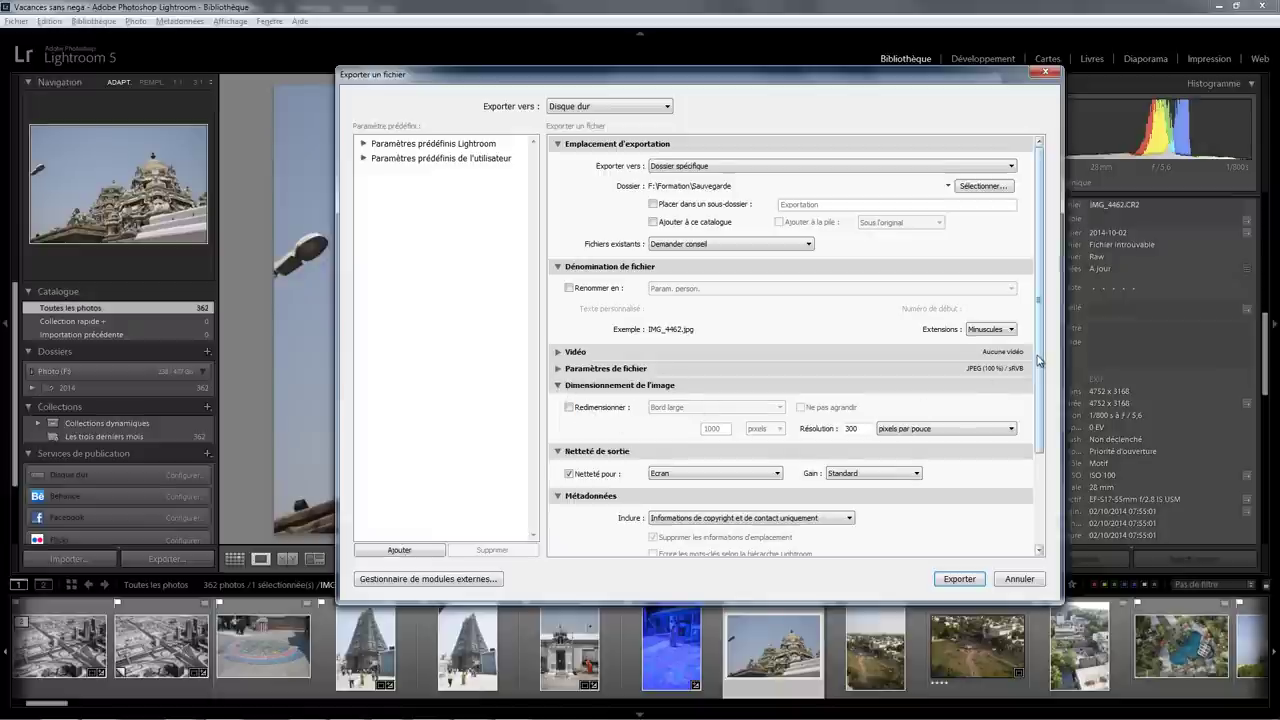
pyautogui.moveTo(1041, 362); pyautogui.dragTo(1040, 455)
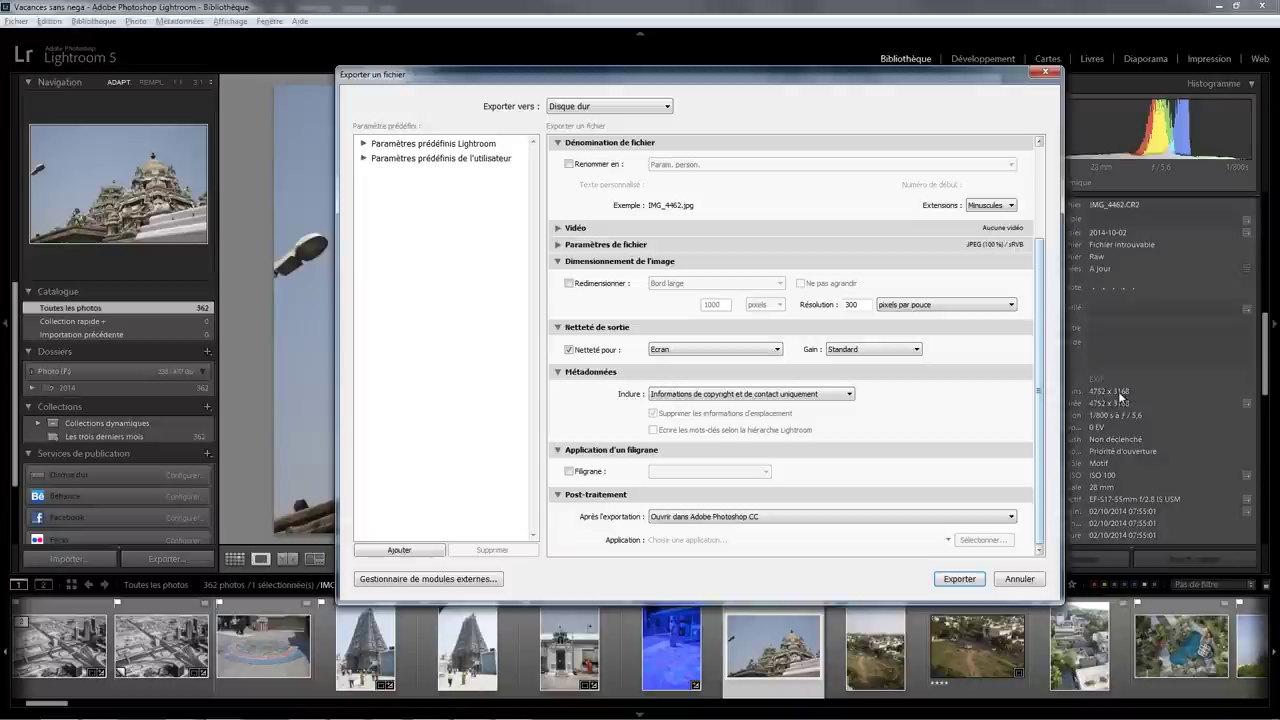
pyautogui.click(959, 579)
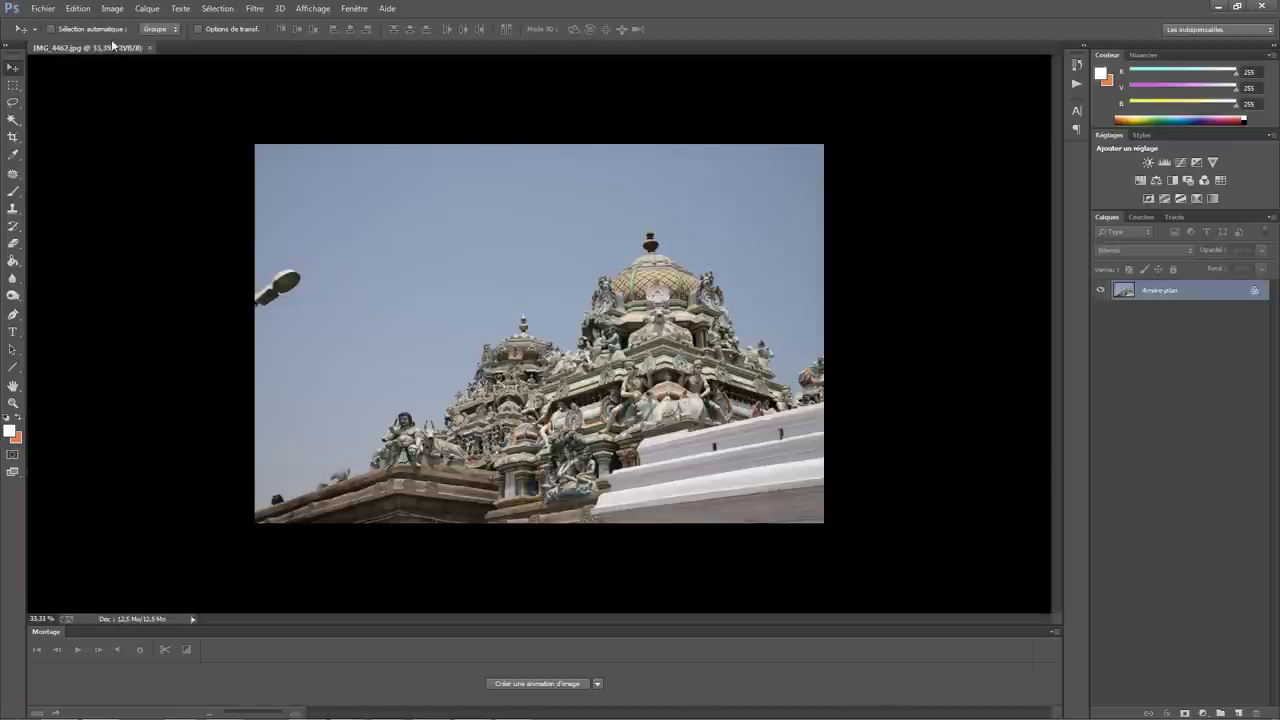
# Open Taille de l'image for IMG_4462.jpg to check its 2560 × 1707 px size
pyautogui.click(112, 8)
pyautogui.click(150, 104)
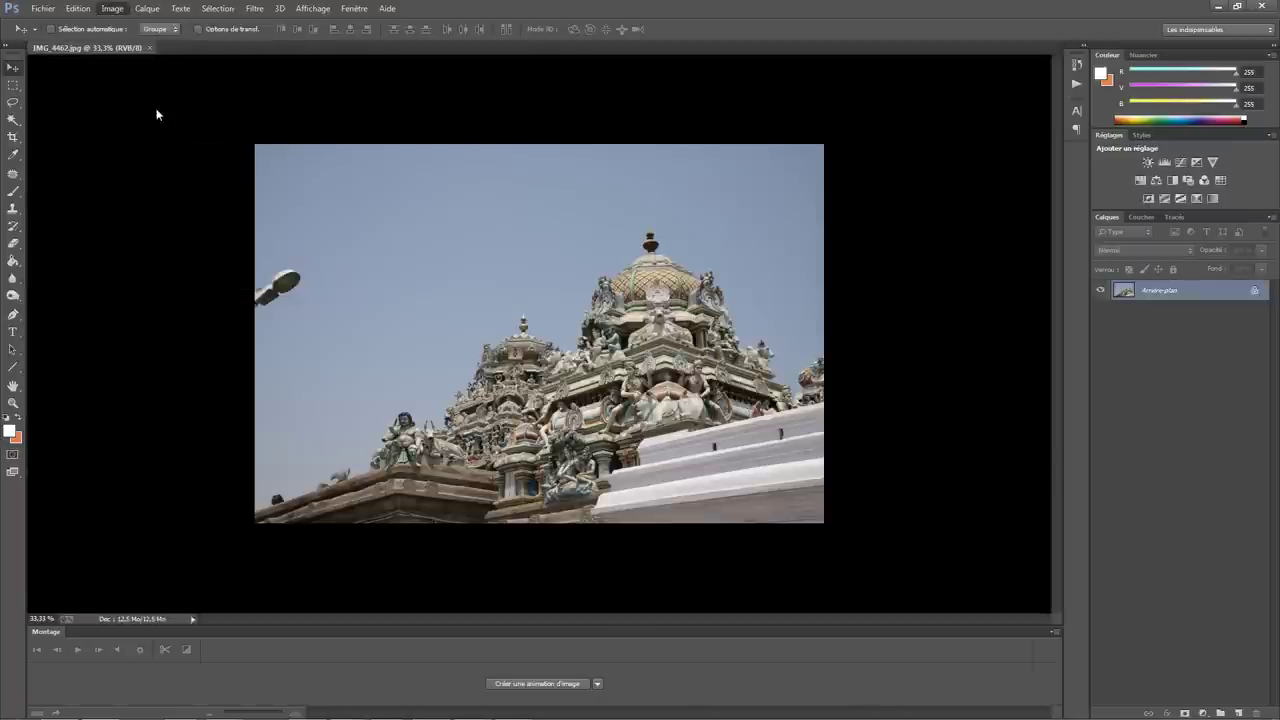